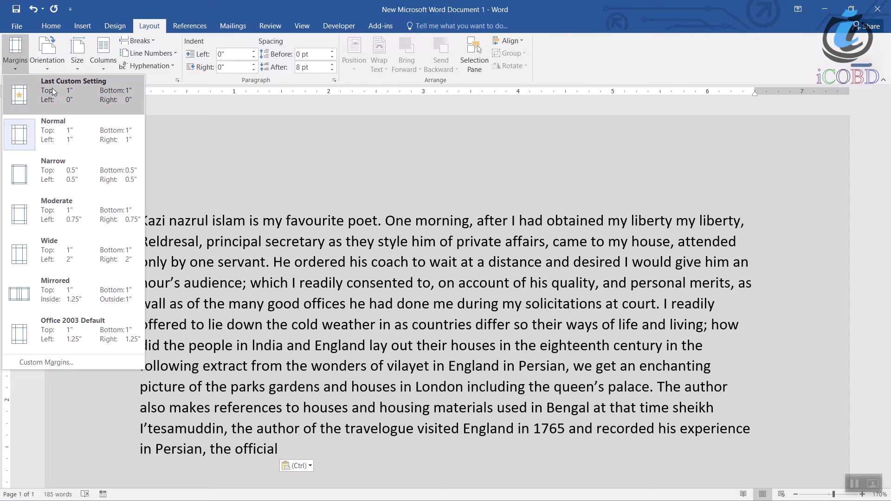
# Apply the Last Custom Setting margins to the page, then switch back to the Normal 1" margins.
pyautogui.click(84, 102)
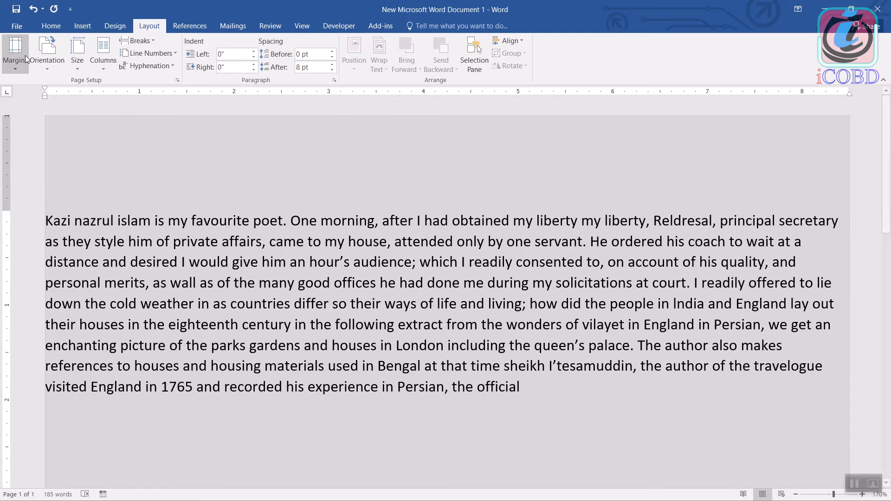
pyautogui.click(18, 65)
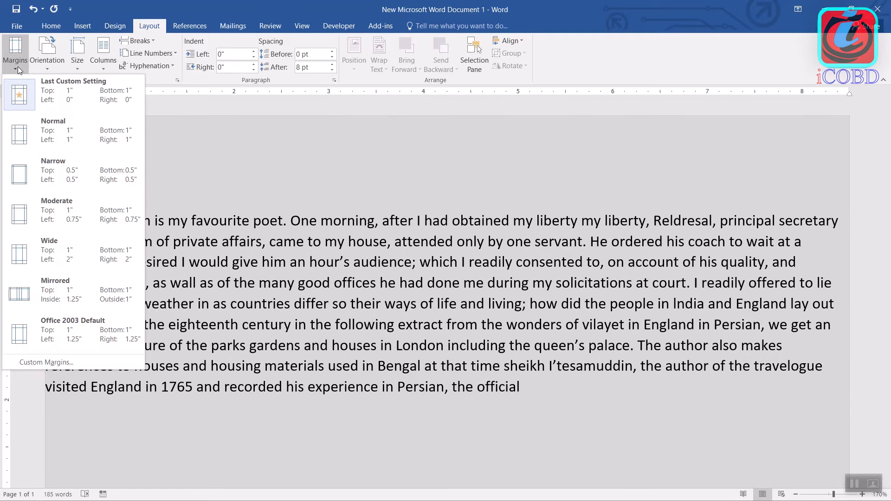
pyautogui.click(48, 126)
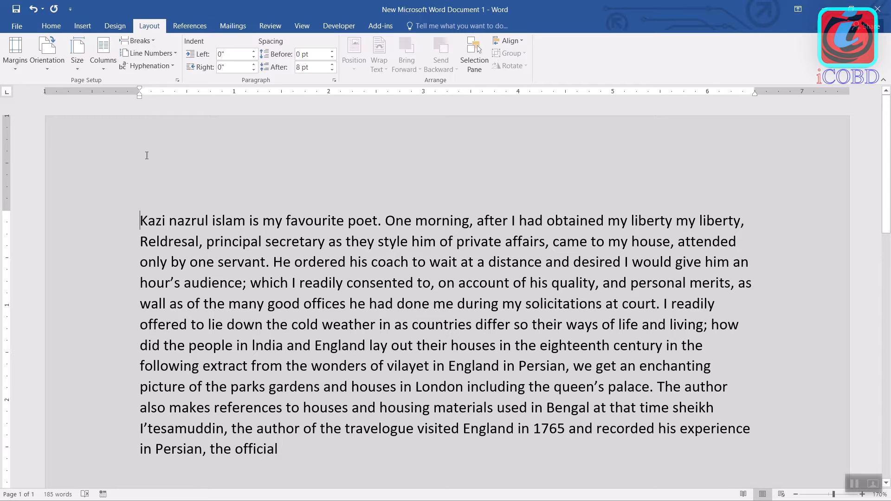
# Apply the Mirrored margin preset to the document.
pyautogui.click(12, 67)
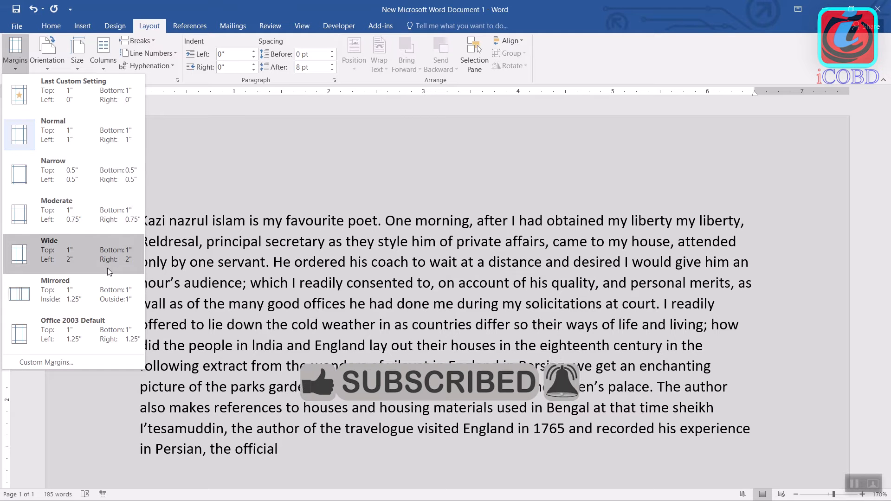
pyautogui.click(113, 301)
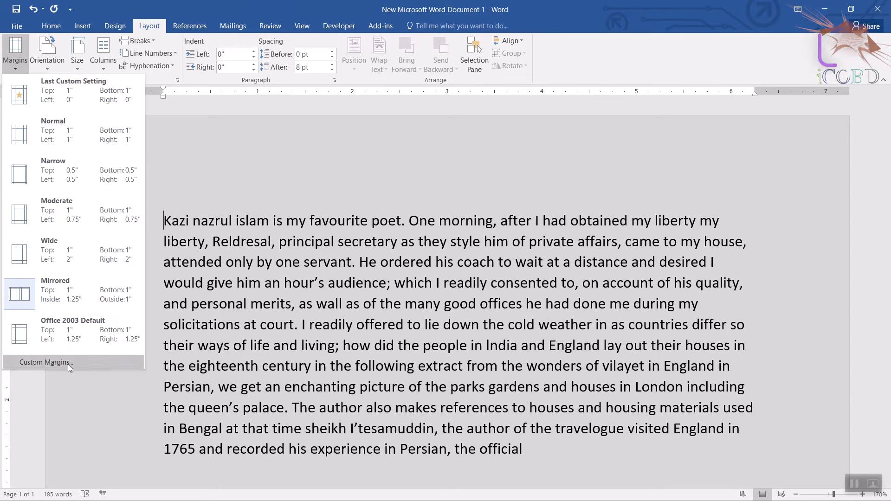
# Set custom page margins of 1.4" at the top and 0.6" at the bottom.
pyautogui.click(68, 363)
pyautogui.moveTo(436, 88); pyautogui.dragTo(302, 116)
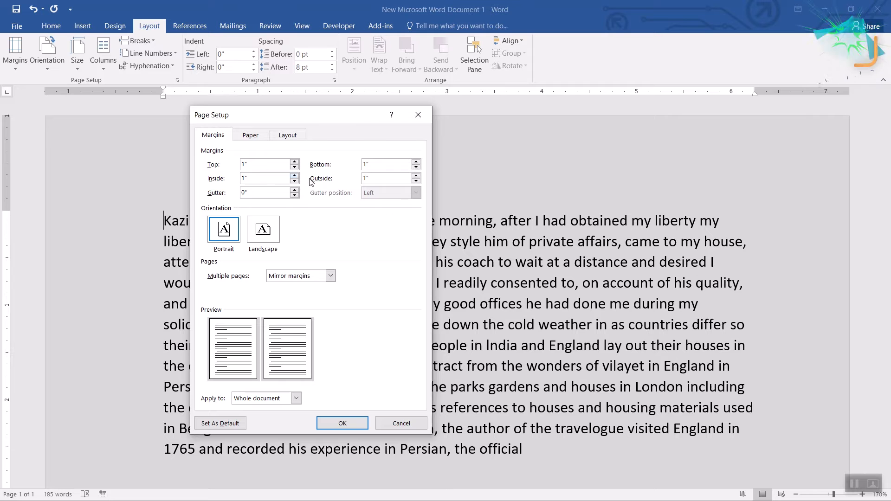
pyautogui.click(295, 162)
pyautogui.click(295, 162)
pyautogui.click(295, 162)
pyautogui.click(294, 162)
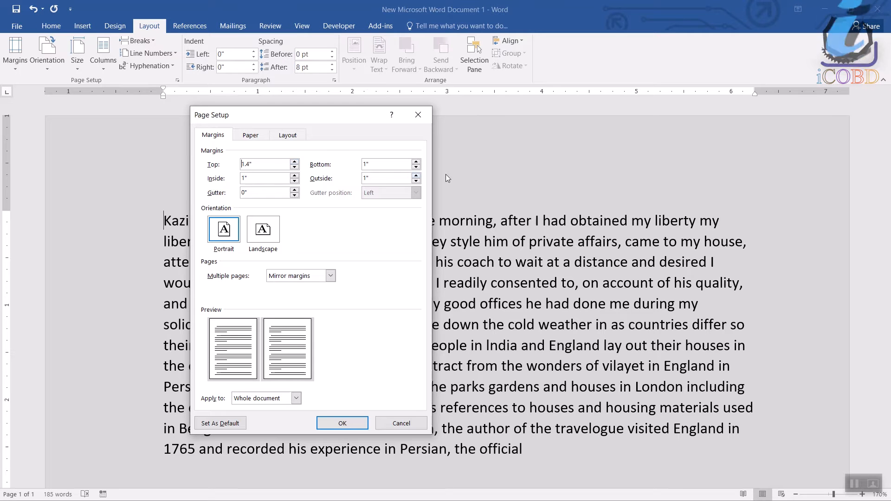
pyautogui.click(416, 168)
pyautogui.click(417, 168)
pyautogui.click(417, 167)
pyautogui.click(416, 167)
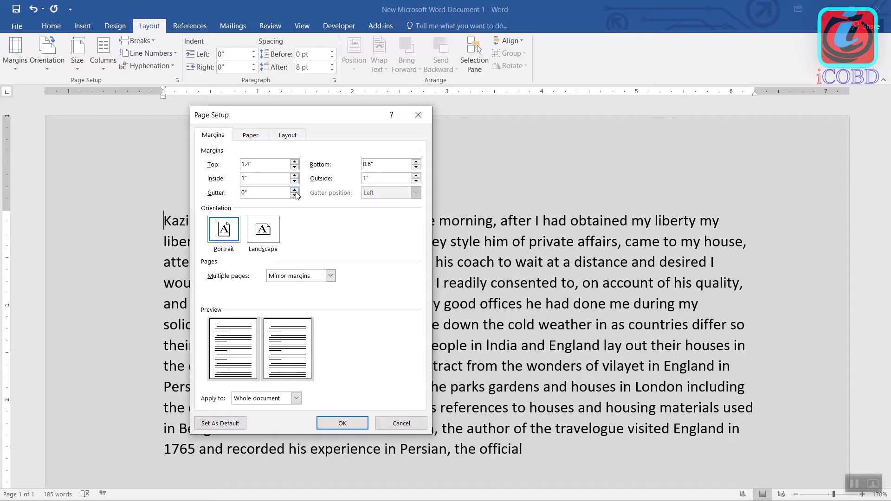
# Set the outside margin to 0.5" and the inside margin to 0", and apply the custom margins to the whole document.
pyautogui.click(416, 181)
pyautogui.click(416, 181)
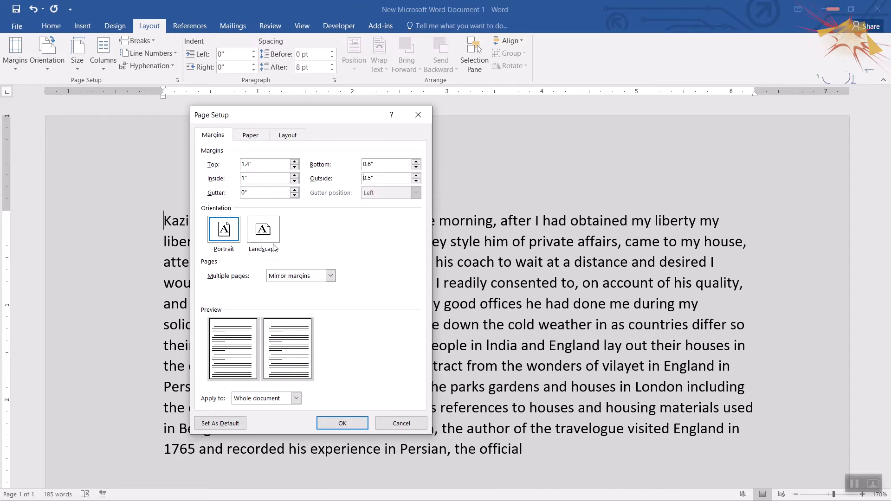
pyautogui.click(294, 181)
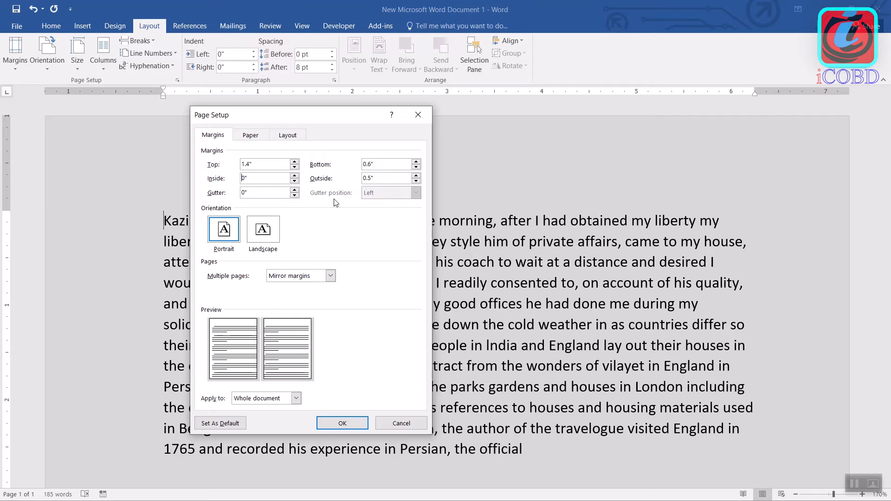
pyautogui.click(349, 423)
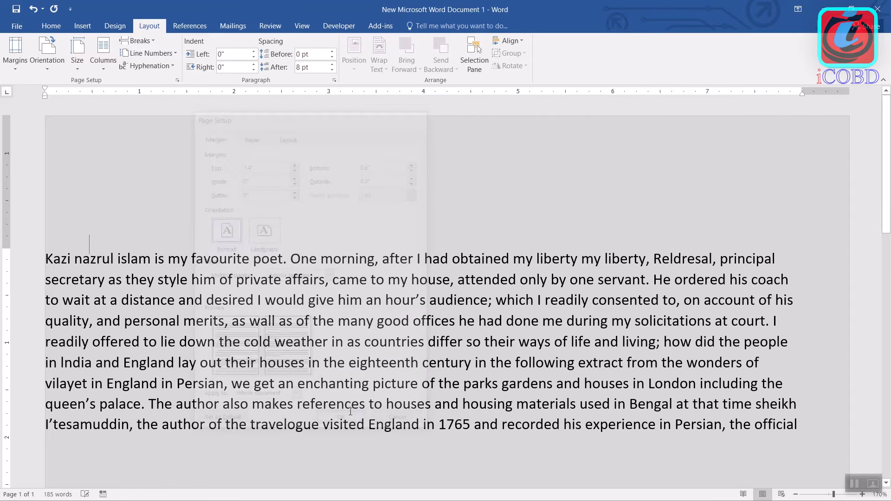
# Reduce the outside margin to 0.2" and apply a 3.9" gutter to the whole document.
pyautogui.click(19, 71)
pyautogui.click(75, 364)
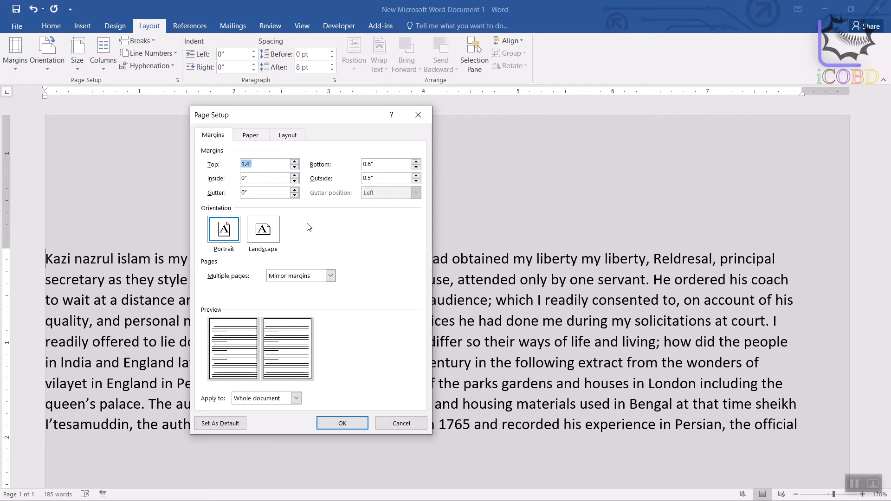
pyautogui.click(416, 181)
pyautogui.click(417, 182)
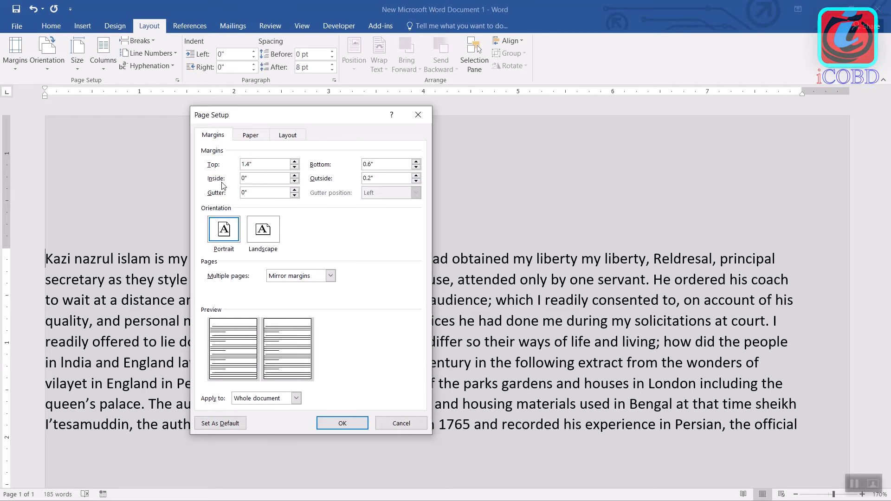
pyautogui.click(294, 190)
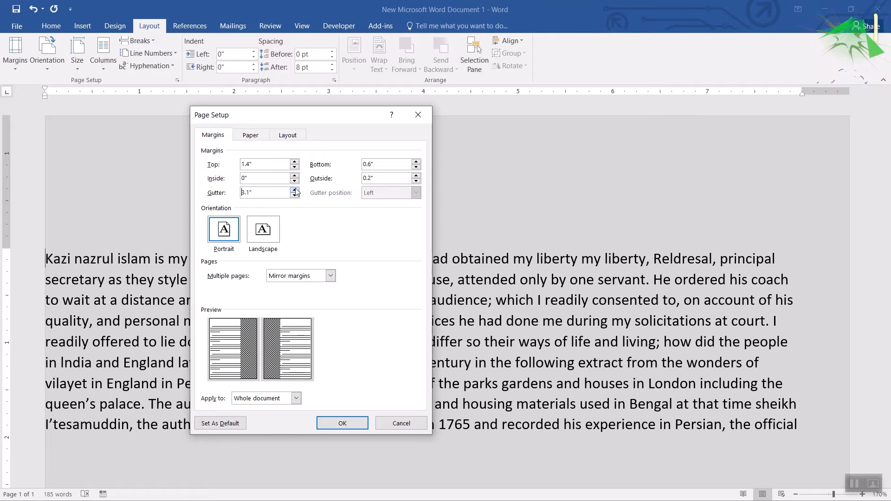
pyautogui.click(294, 189)
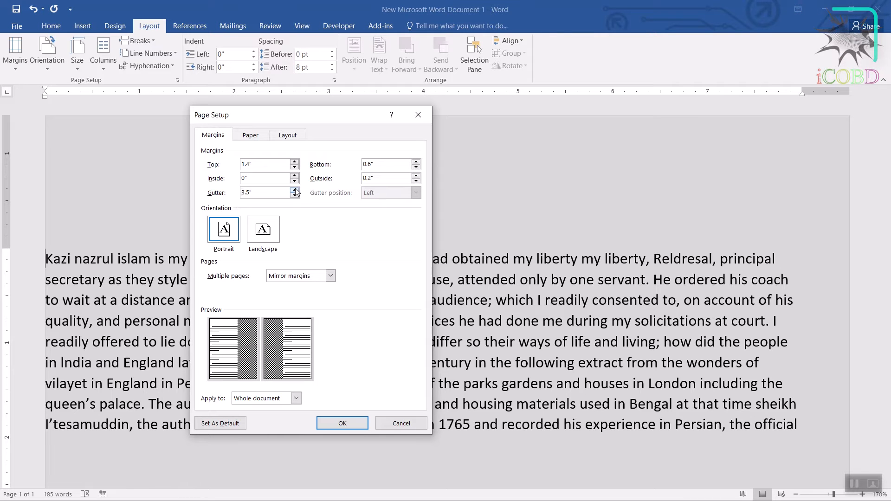
pyautogui.click(344, 424)
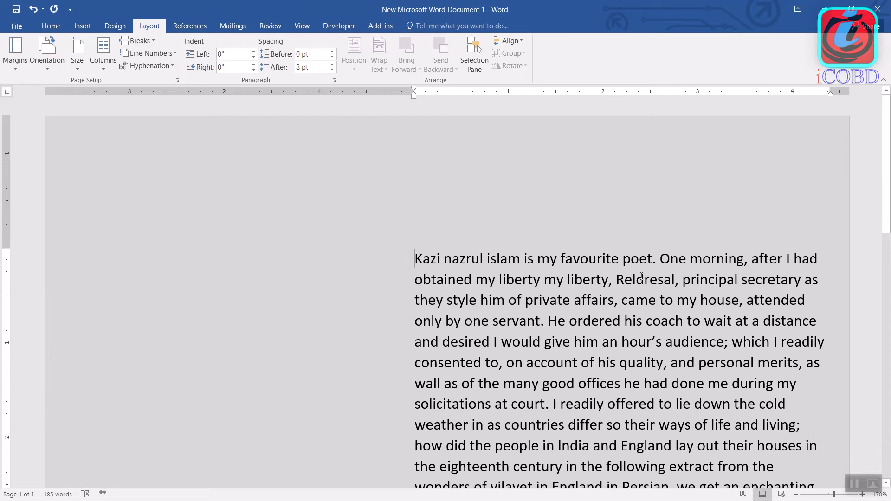
# Review the text's placement on the page with the wide gutter and undo the last page setup change.
pyautogui.scroll(-3, 645, 343)
pyautogui.scroll(-4, 644, 342)
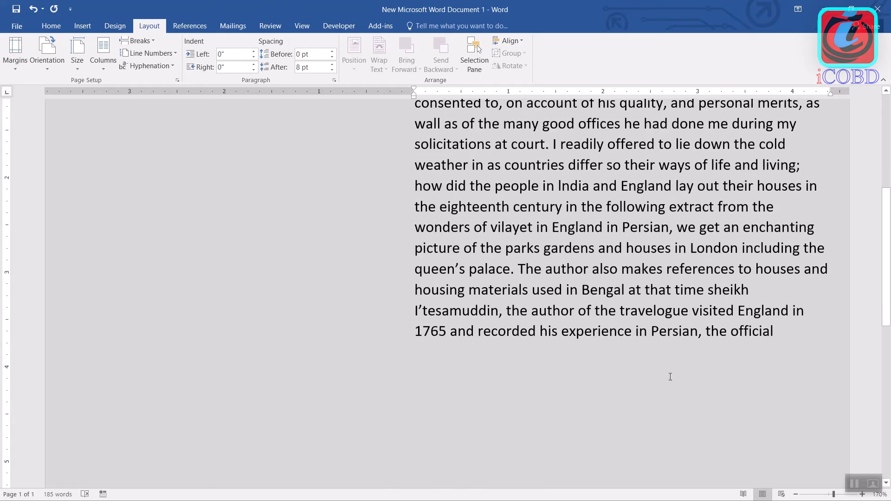
pyautogui.scroll(6, 670, 374)
pyautogui.scroll(-7, 674, 315)
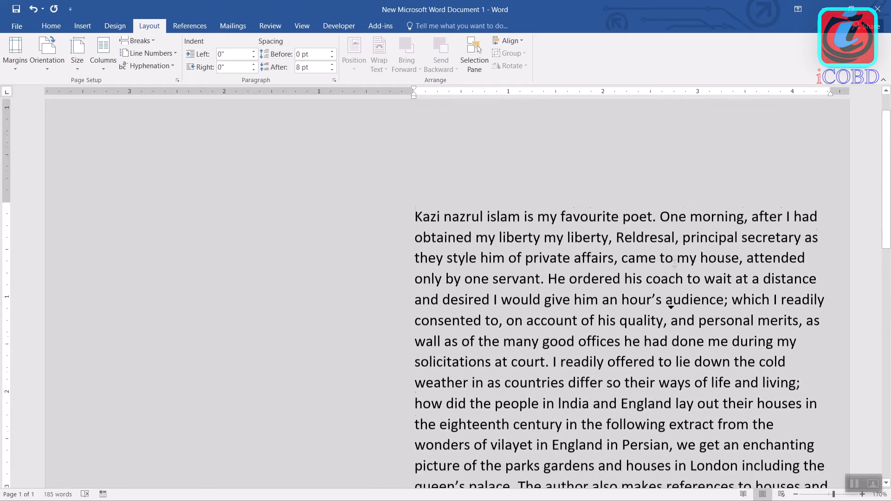
pyautogui.scroll(-6, 671, 328)
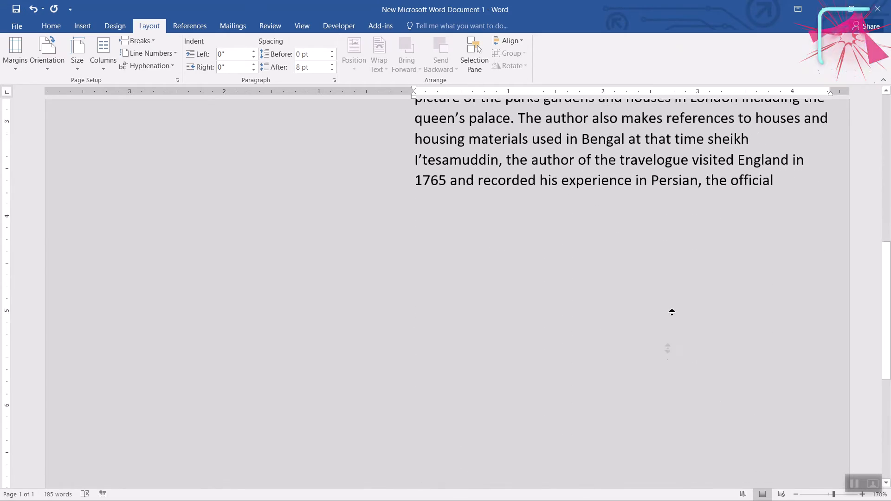
pyautogui.scroll(11, 670, 353)
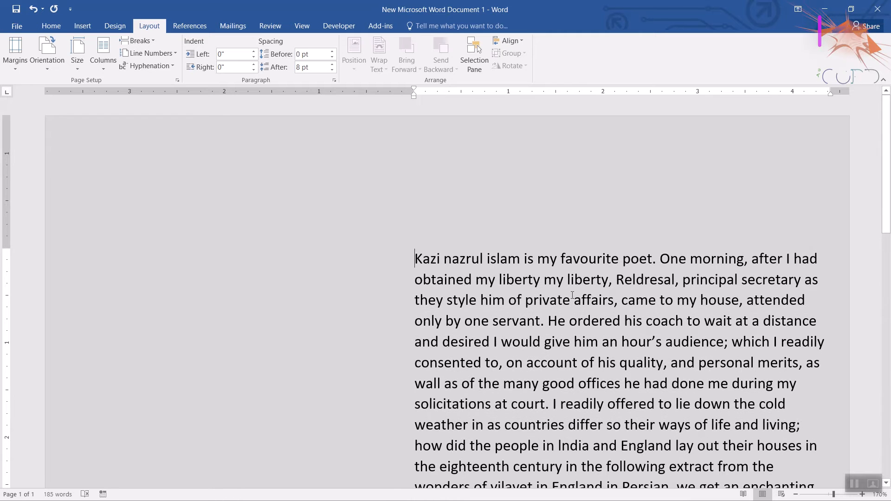
pyautogui.hotkey('ctrl', 'z')
# In the custom margin settings, switch multiple pages to Normal and raise the gutter to 3.5".
pyautogui.click(13, 68)
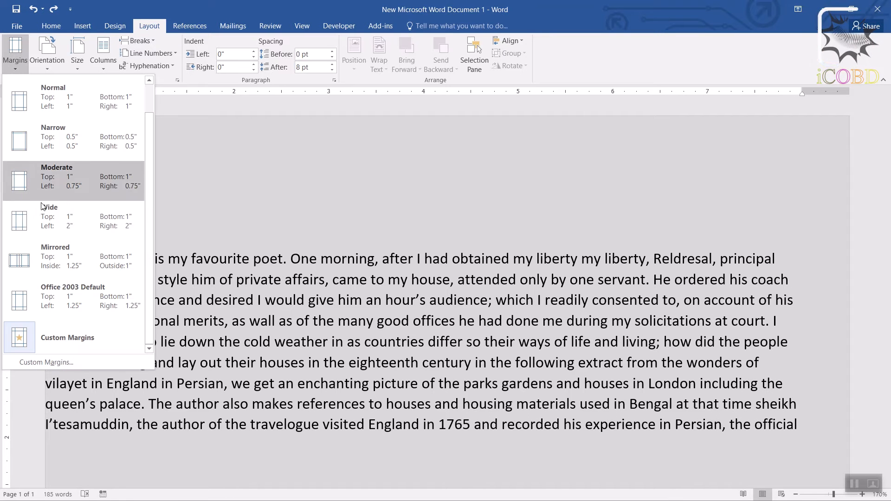
pyautogui.click(76, 361)
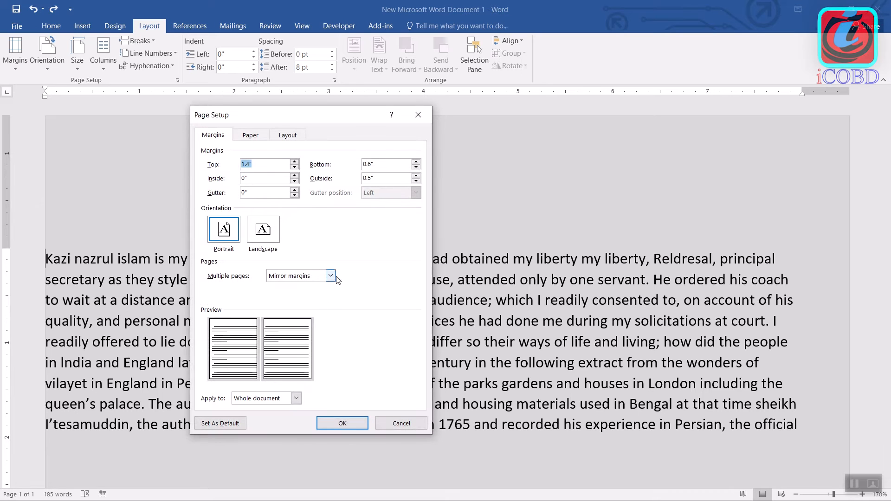
pyautogui.click(330, 277)
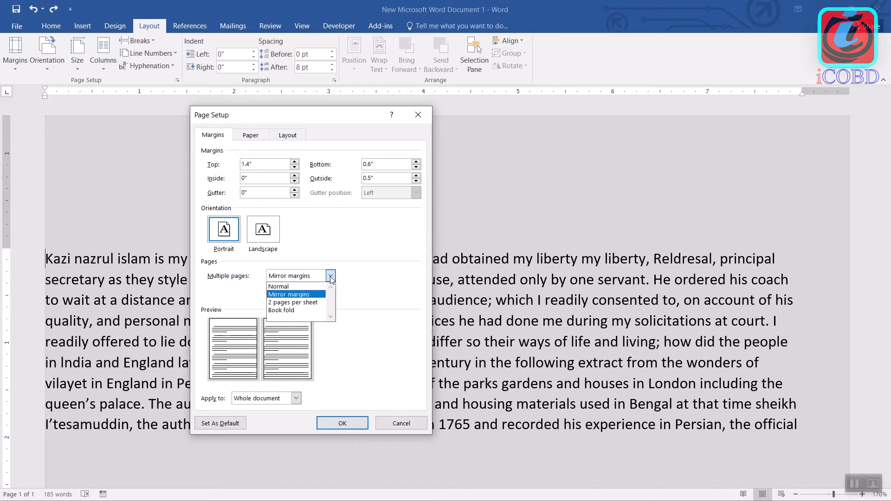
pyautogui.click(301, 286)
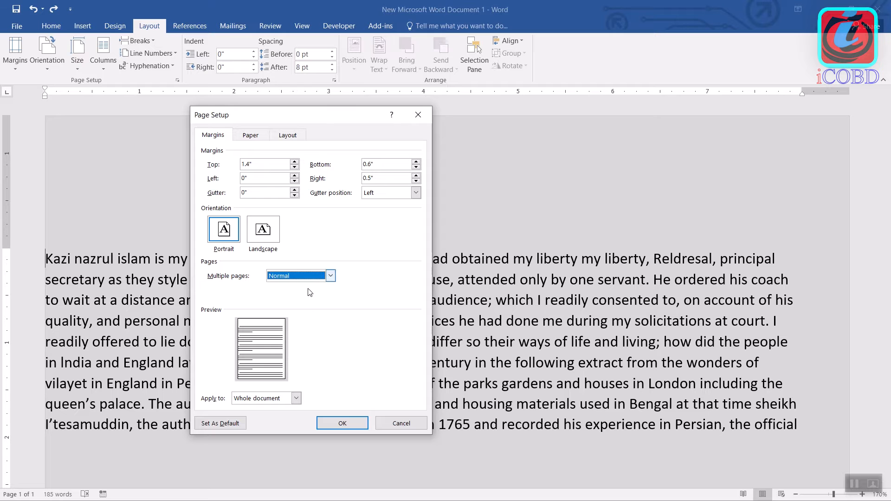
pyautogui.click(295, 190)
pyautogui.click(294, 190)
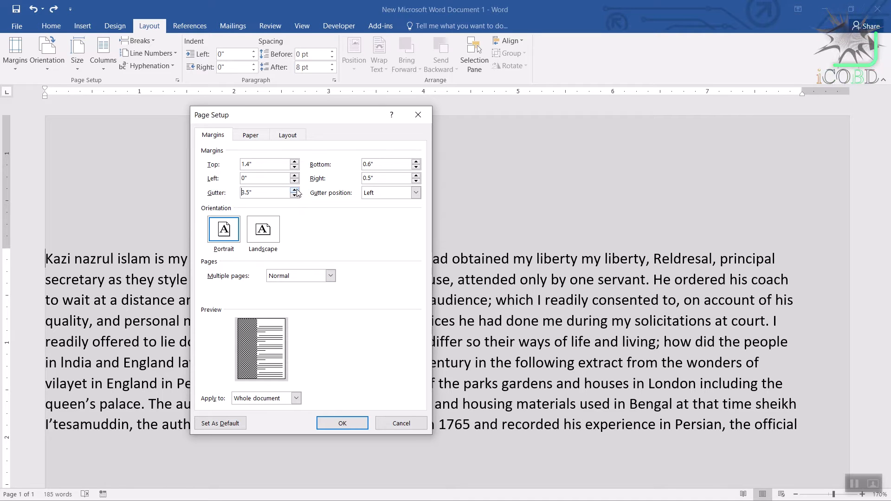
# Lower the gutter back to 0".
pyautogui.click(294, 195)
pyautogui.click(295, 195)
pyautogui.click(295, 196)
pyautogui.click(295, 195)
pyautogui.click(295, 195)
pyautogui.click(295, 196)
pyautogui.click(294, 196)
pyautogui.click(295, 196)
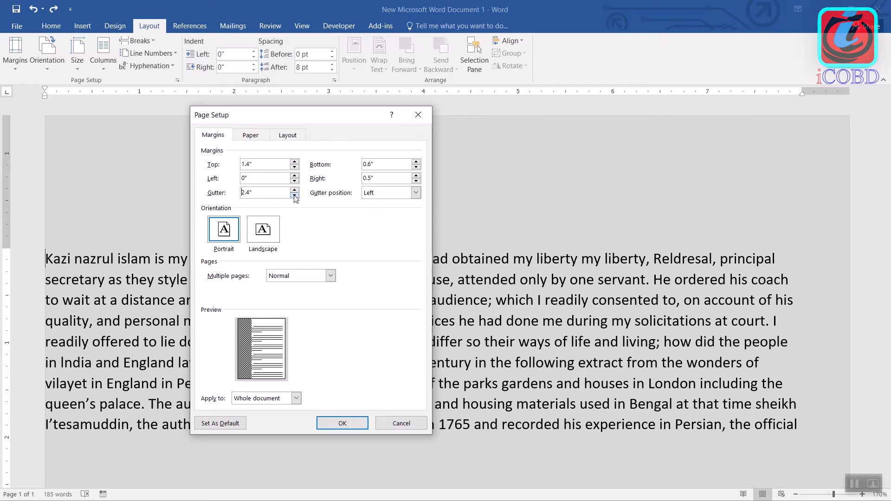
pyautogui.click(295, 196)
pyautogui.click(295, 195)
pyautogui.click(295, 196)
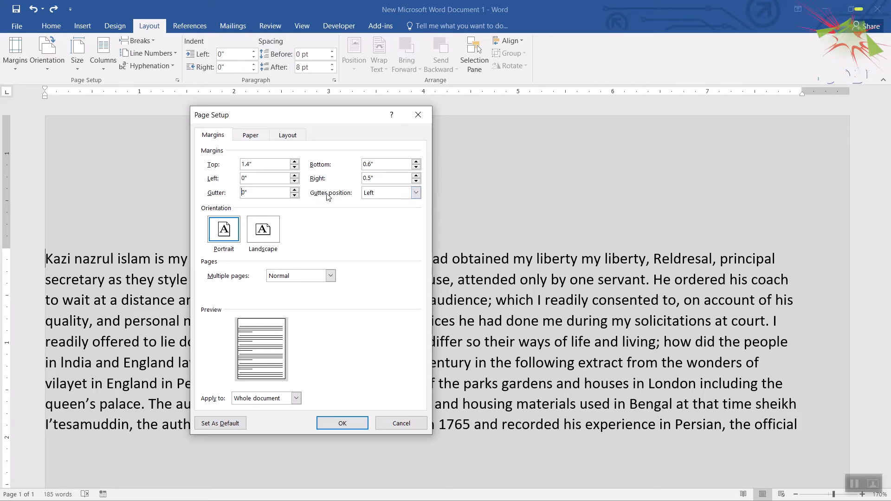
# Set the gutter position to Top with a 2.3" gutter and apply it to the whole document.
pyautogui.click(416, 192)
pyautogui.click(399, 209)
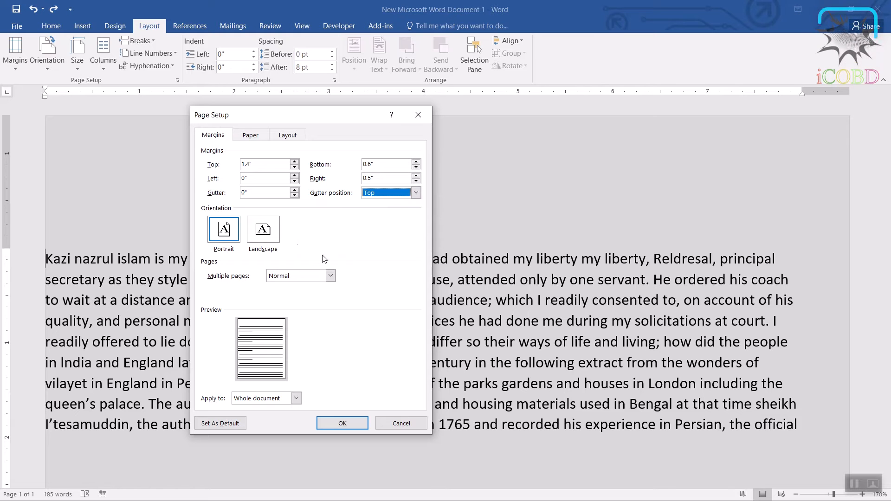
pyautogui.click(294, 190)
pyautogui.click(294, 190)
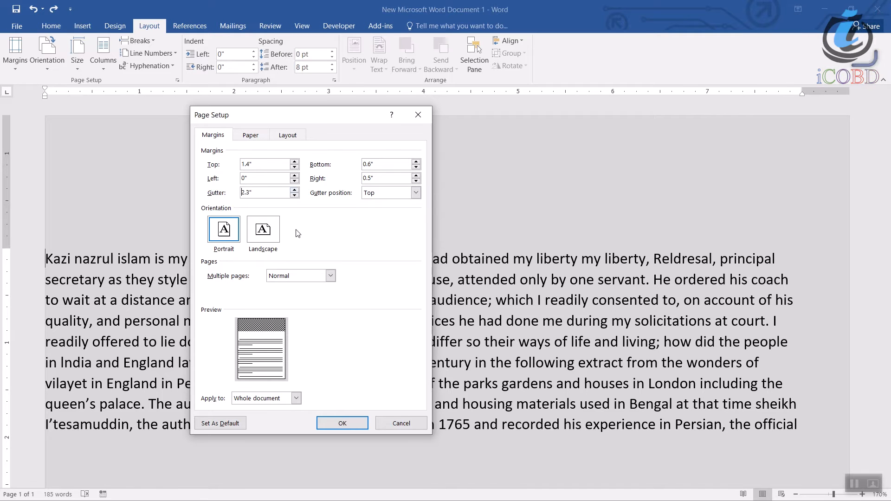
pyautogui.click(343, 424)
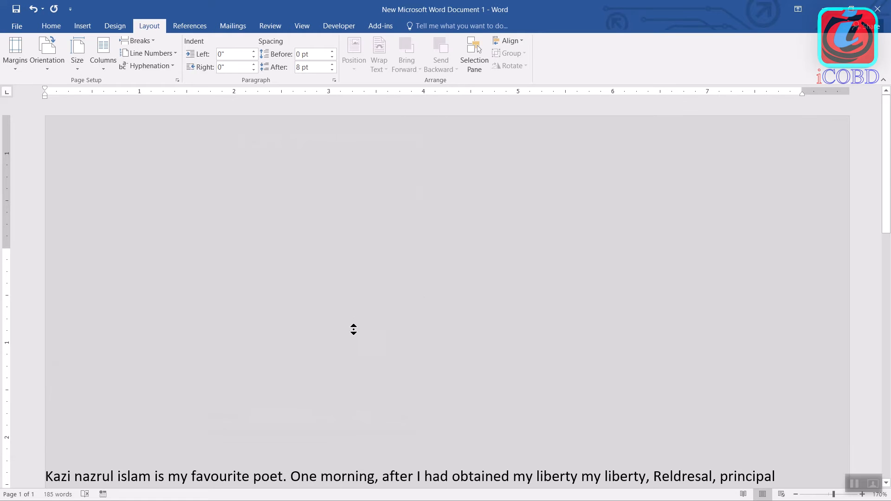
# Check the page with the top gutter and undo the gutter change.
pyautogui.scroll(-3, 354, 319)
pyautogui.scroll(3, 352, 311)
pyautogui.hotkey('ctrl', 'z')
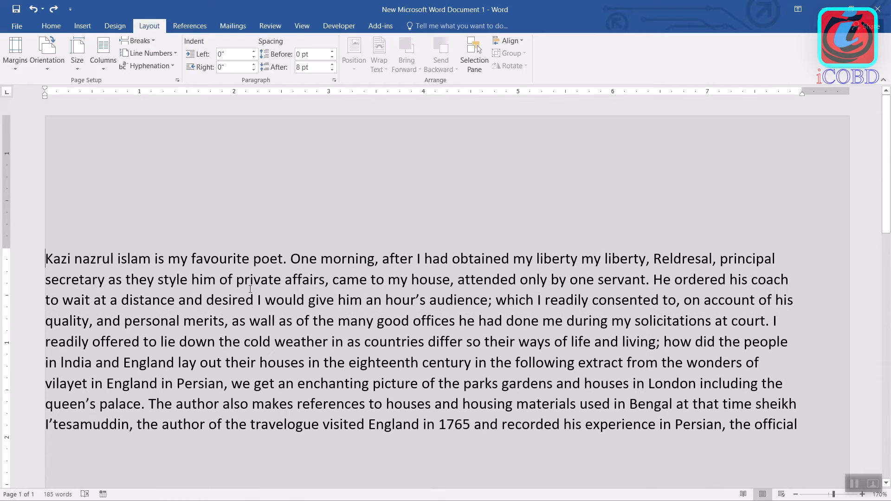
# In the page setup's paper settings, browse the available paper sizes and choose Custom size.
pyautogui.click(18, 67)
pyautogui.click(55, 363)
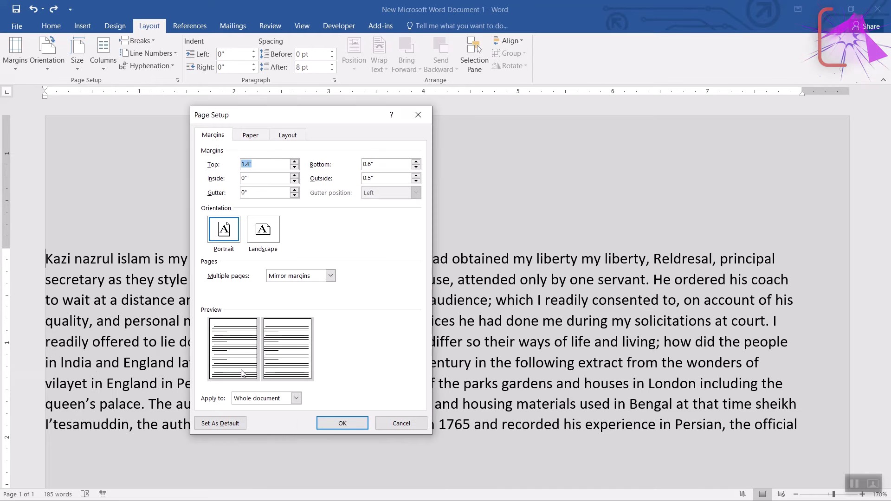
pyautogui.click(251, 135)
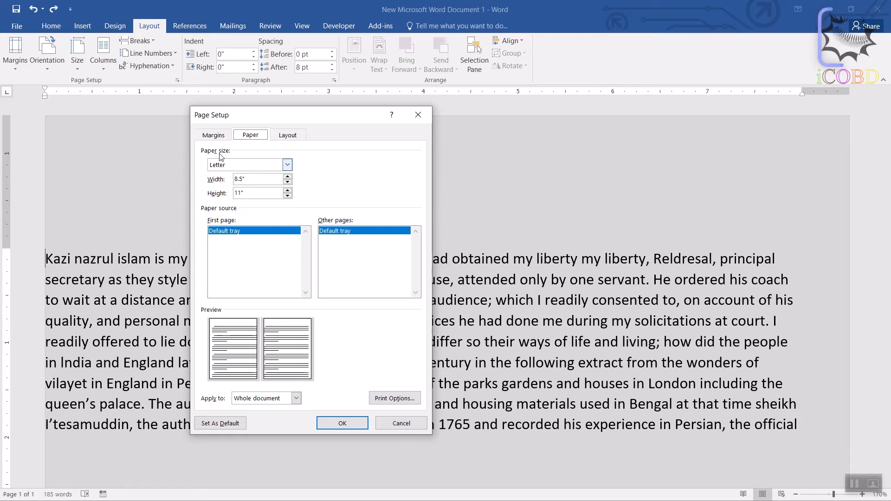
pyautogui.click(287, 166)
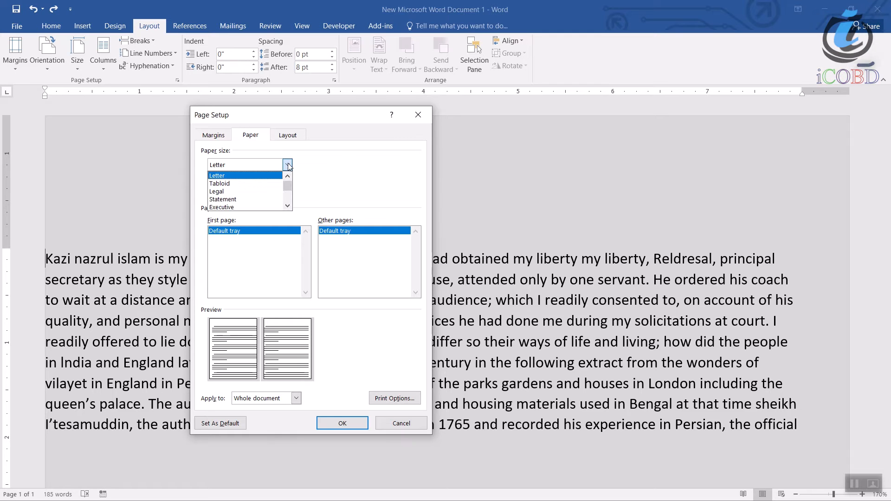
pyautogui.click(289, 207)
pyautogui.click(289, 207)
pyautogui.click(289, 207)
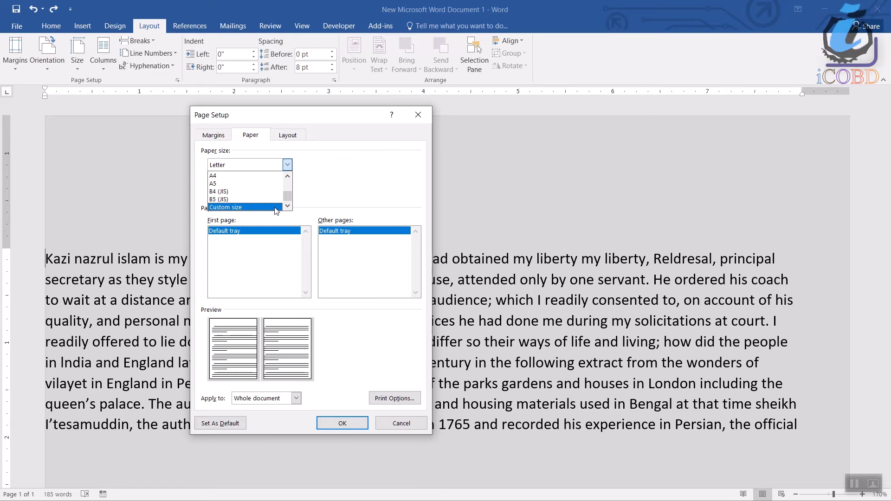
pyautogui.click(275, 209)
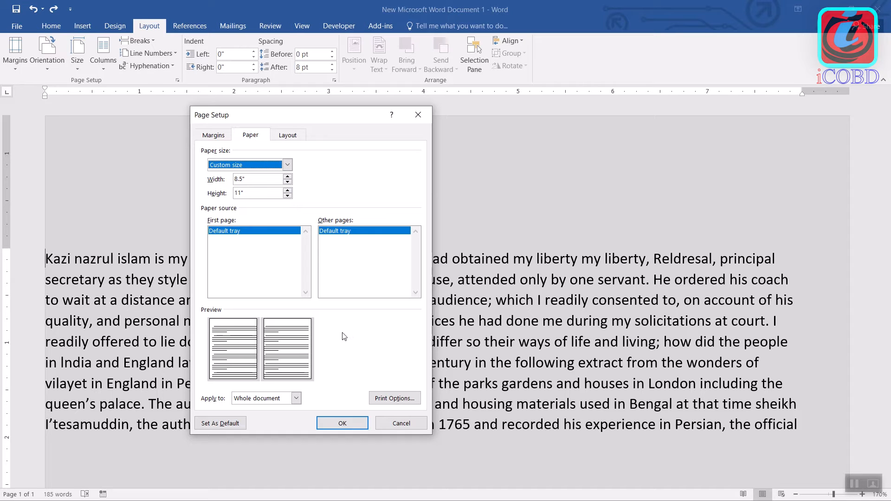
# Set the paper settings to apply from this point forward, then view the print options and leave them without changes.
pyautogui.click(296, 399)
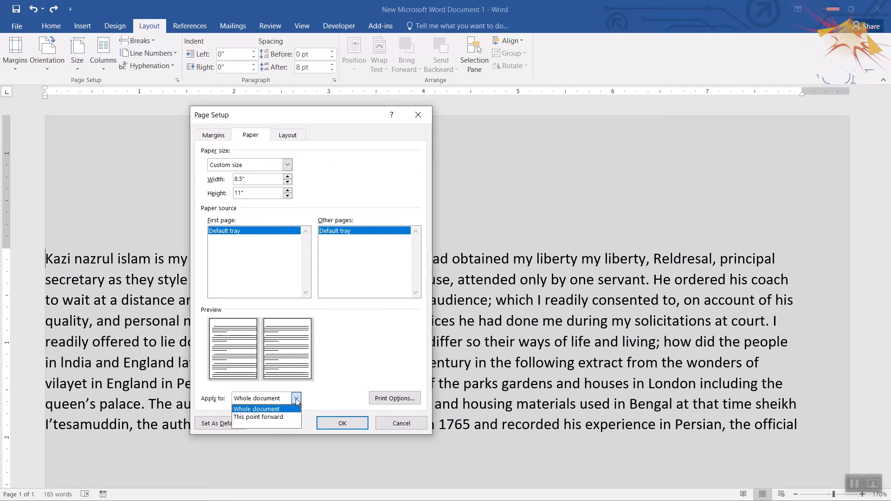
pyautogui.click(286, 417)
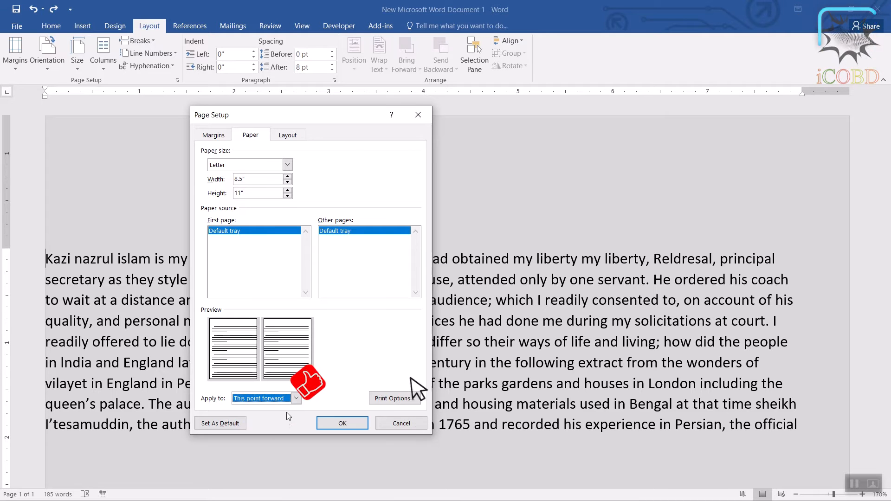
pyautogui.click(296, 400)
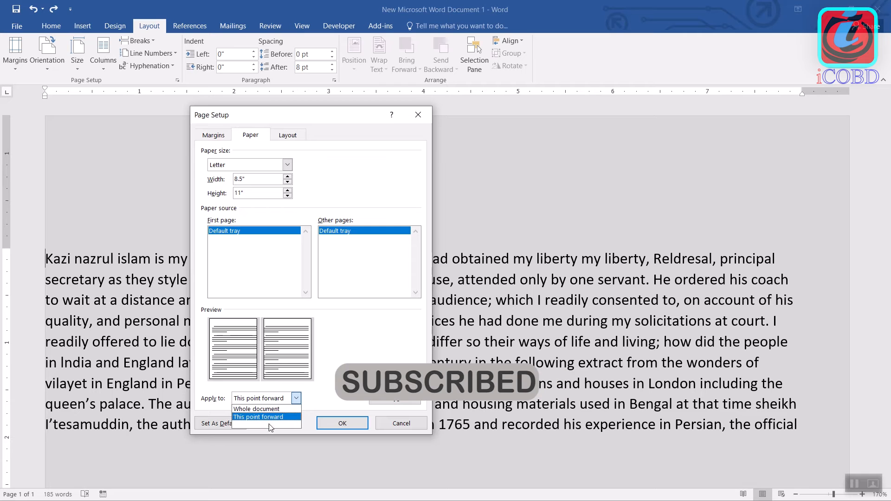
pyautogui.click(284, 417)
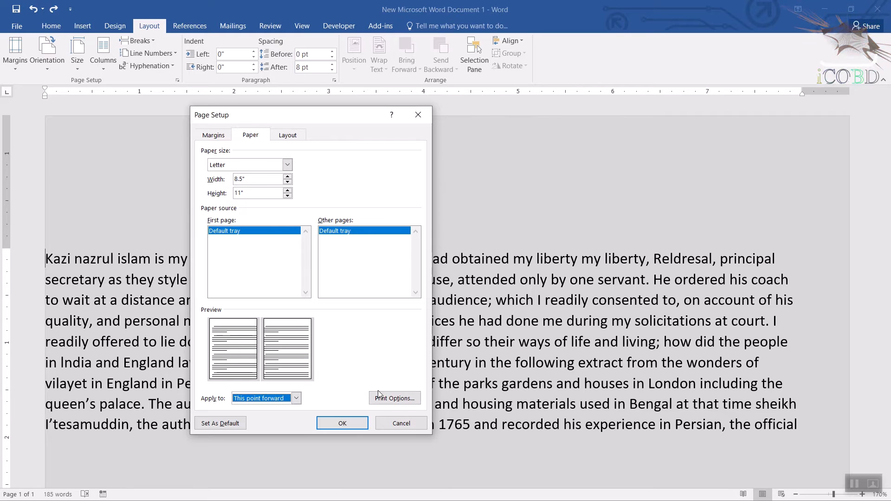
pyautogui.click(394, 399)
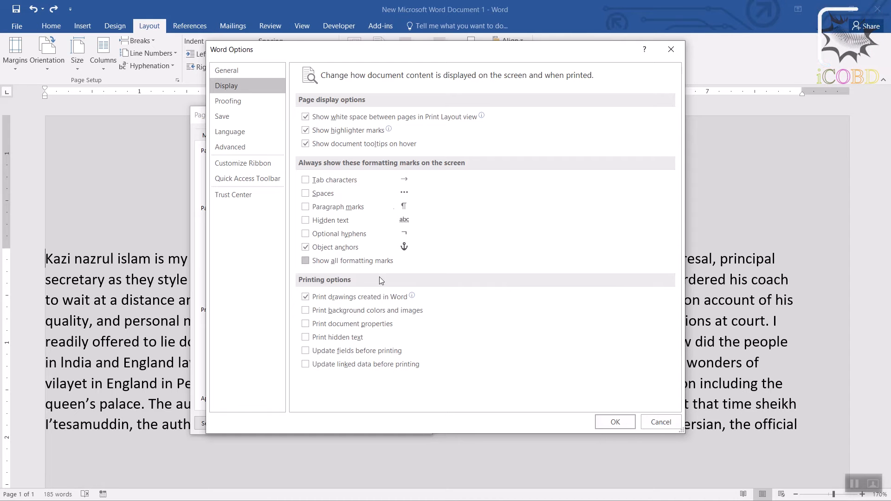
pyautogui.click(669, 424)
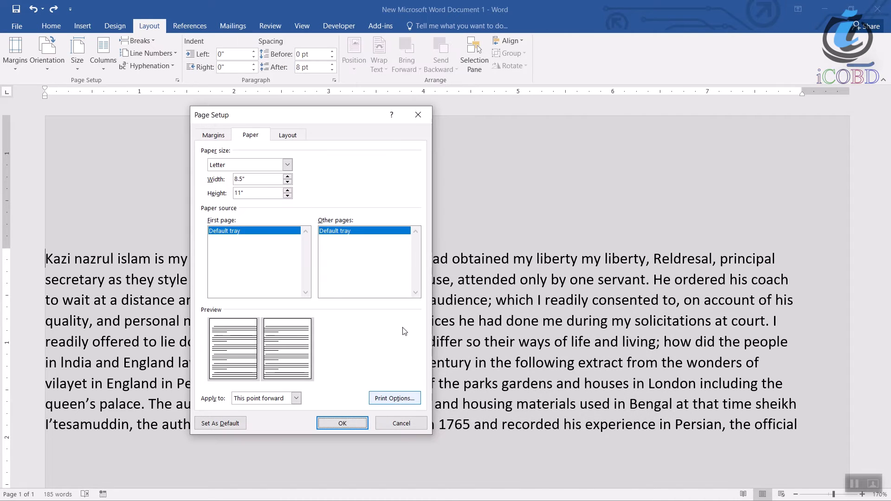
# Review the section start choices in the page layout settings, keep New page, and close the page setup without applying.
pyautogui.click(288, 136)
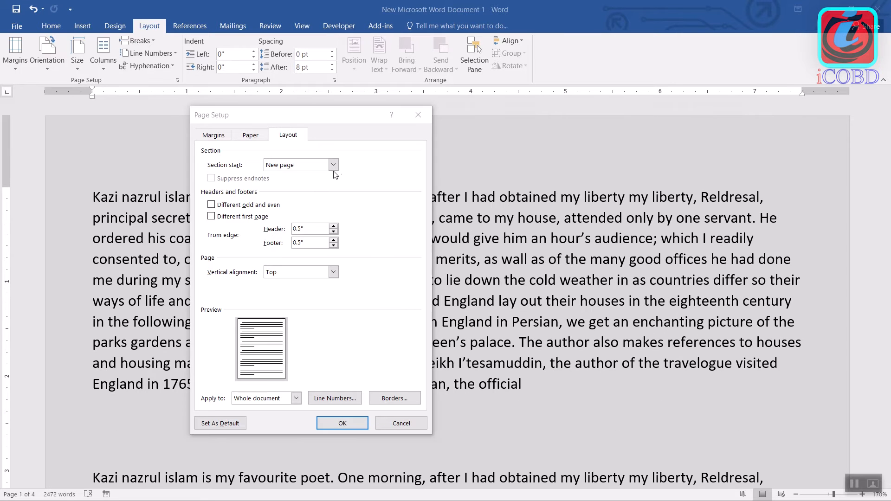
pyautogui.click(333, 165)
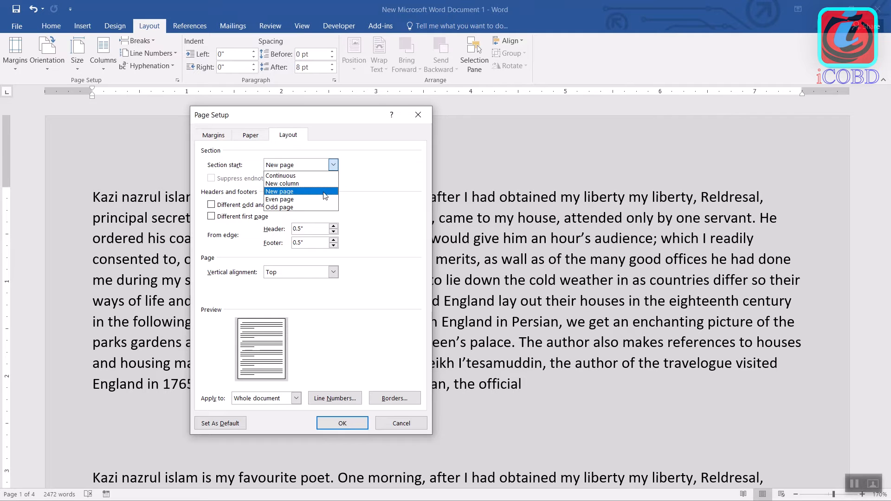
pyautogui.click(324, 192)
pyautogui.click(333, 165)
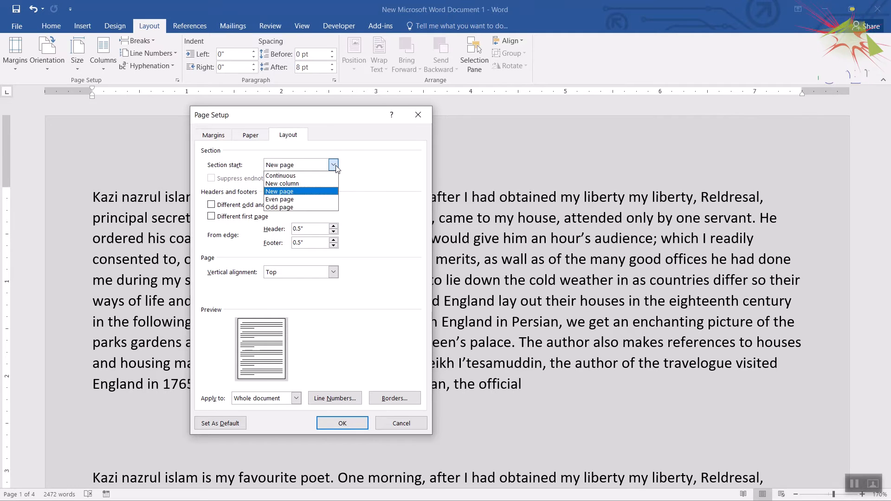
pyautogui.click(327, 191)
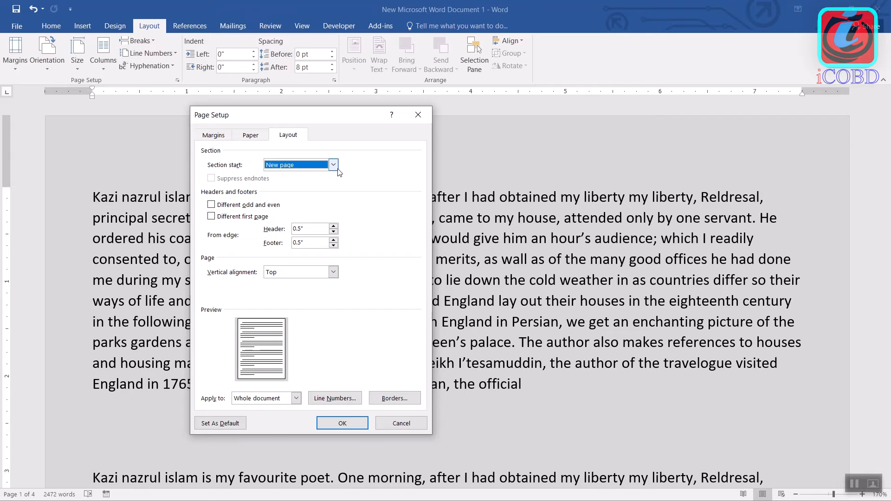
pyautogui.click(419, 116)
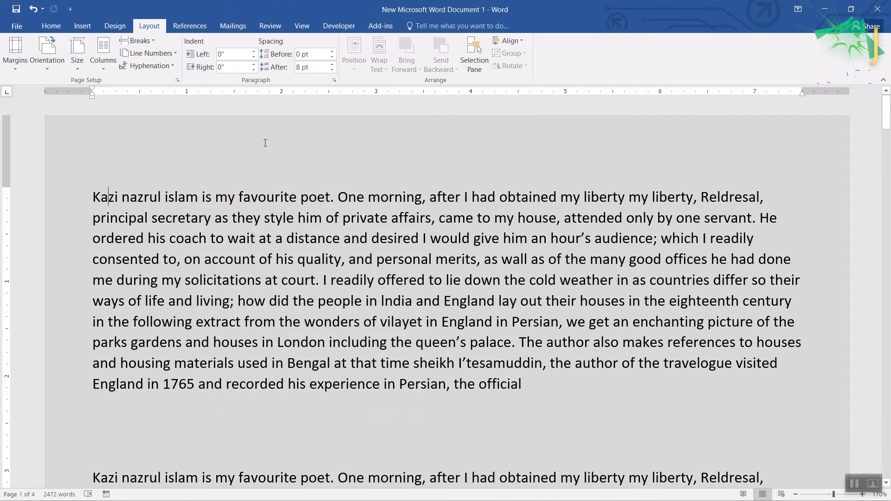
# Insert a Blank header on the first page with the text "hello" and return to the body text.
pyautogui.click(82, 26)
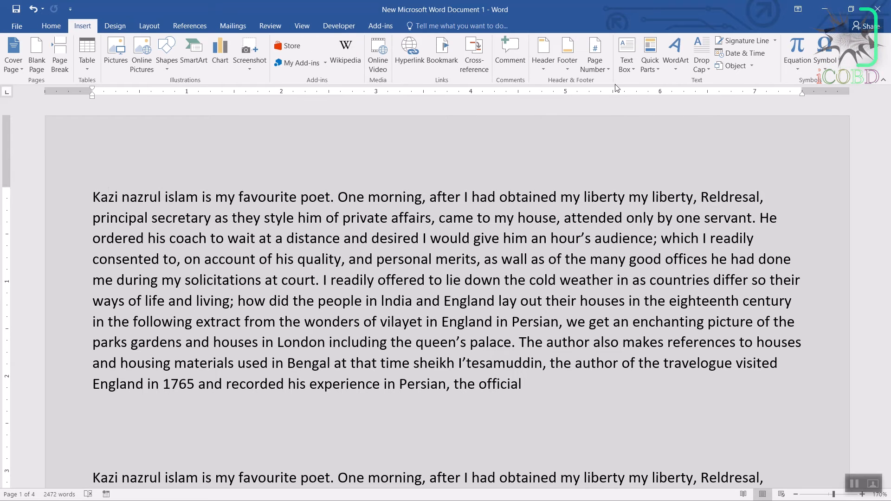
pyautogui.click(543, 71)
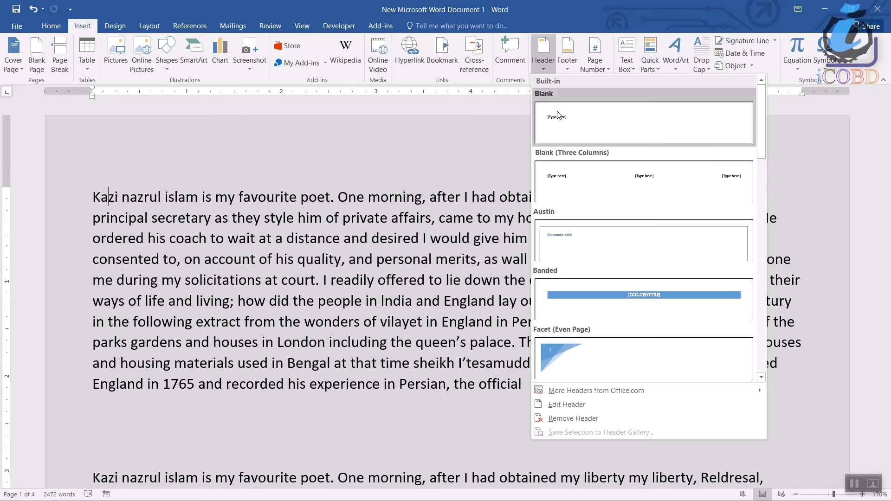
pyautogui.click(592, 129)
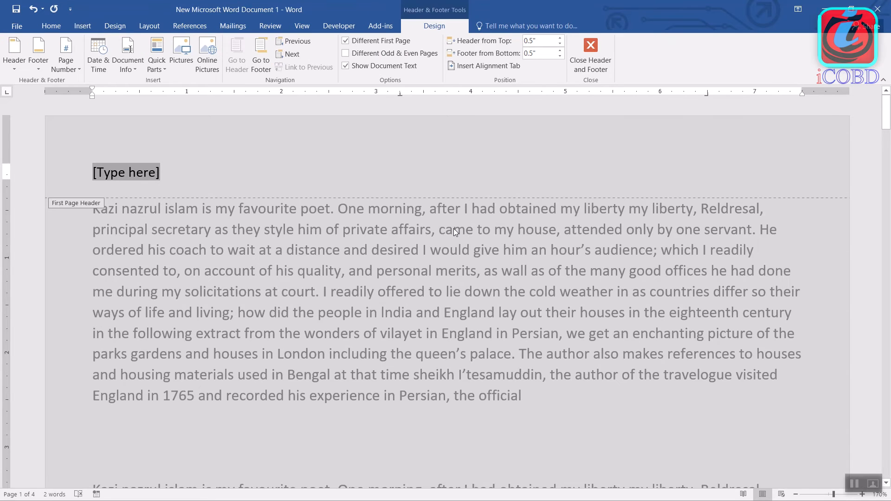
pyautogui.write('h')
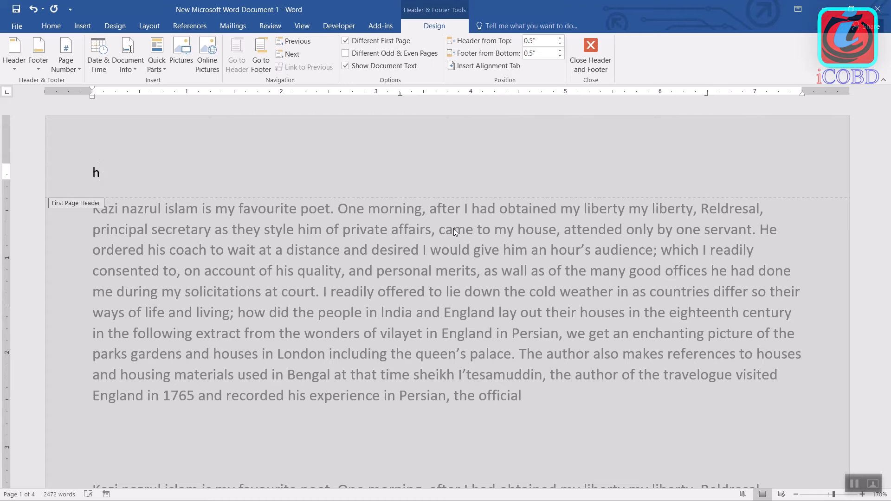
pyautogui.write('ello')
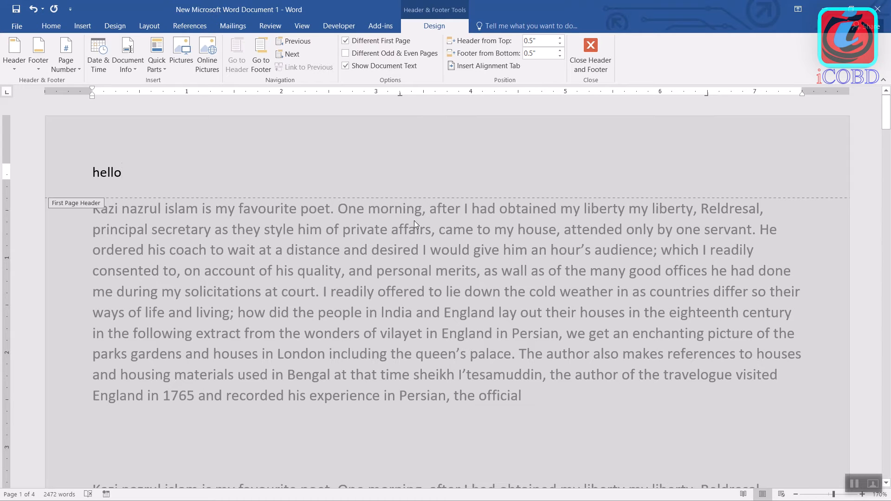
pyautogui.doubleClick(340, 275)
pyautogui.middleClick(313, 307)
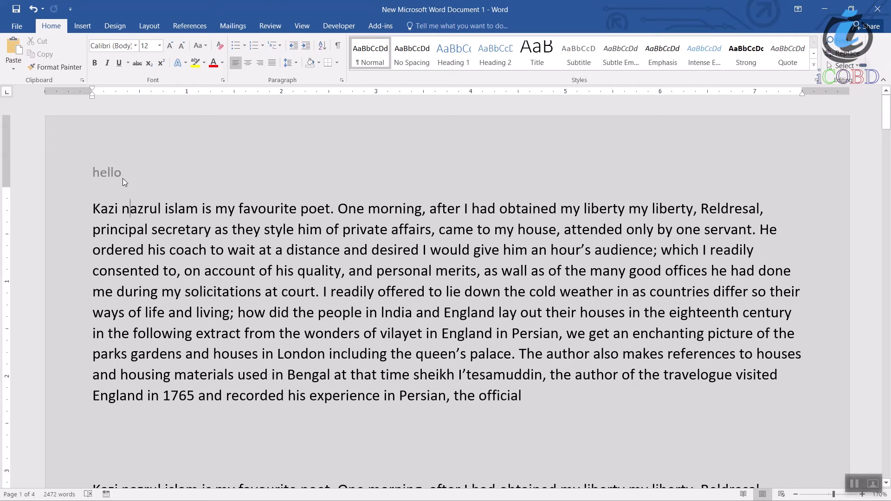
# Turn off the different first page option, enter "hello" in the common header, and check it through the document.
pyautogui.doubleClick(107, 171)
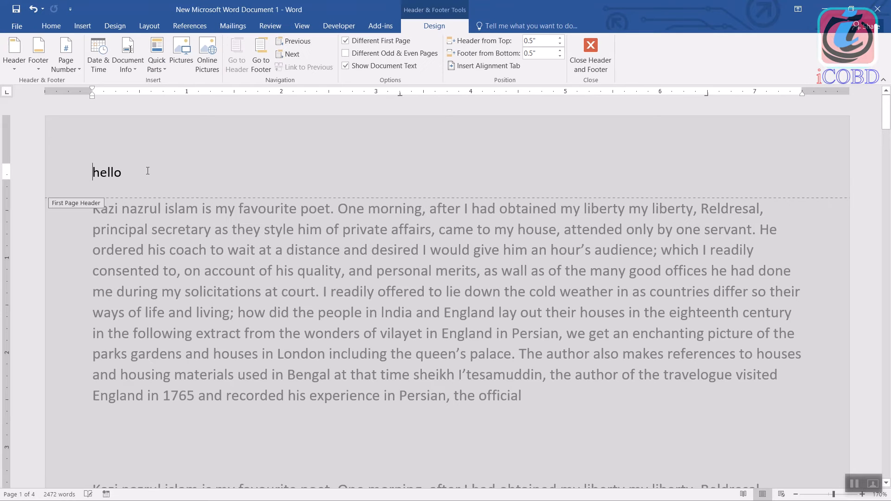
pyautogui.click(348, 41)
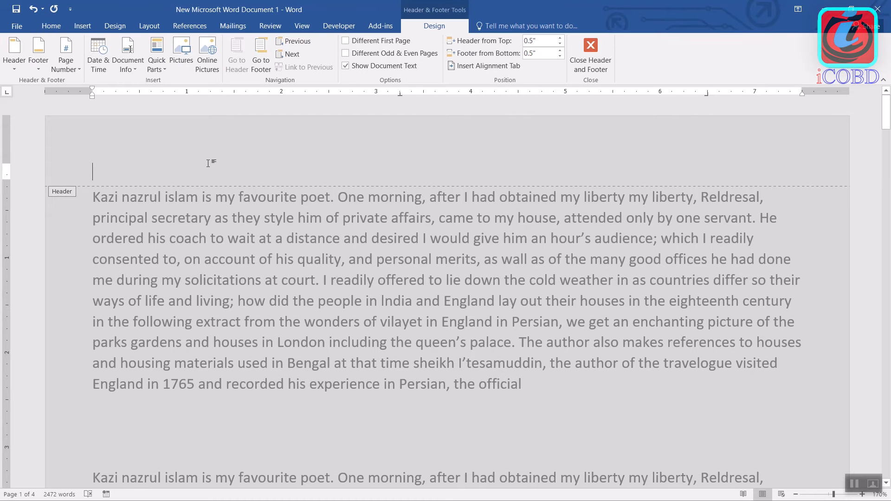
pyautogui.write('hello')
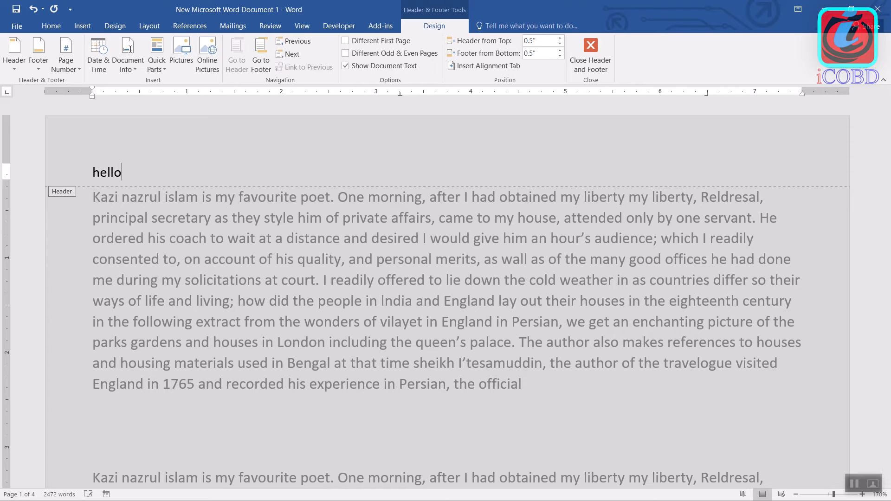
pyautogui.doubleClick(255, 259)
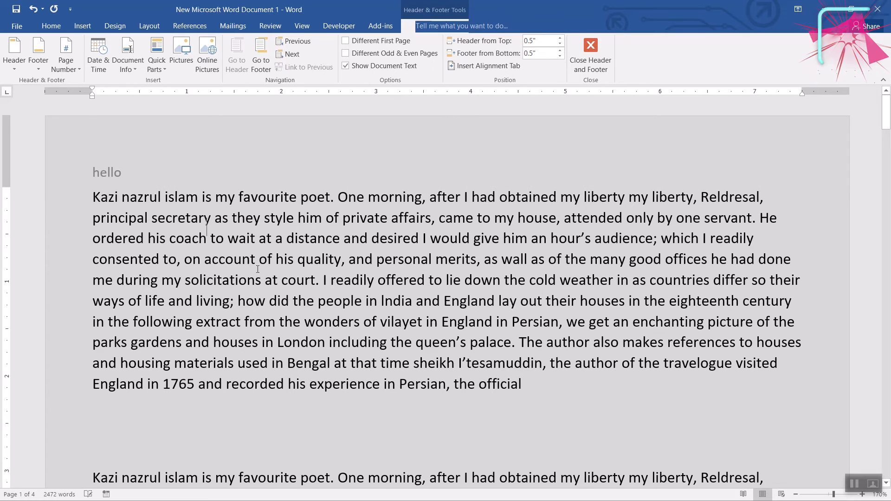
pyautogui.middleClick(320, 269)
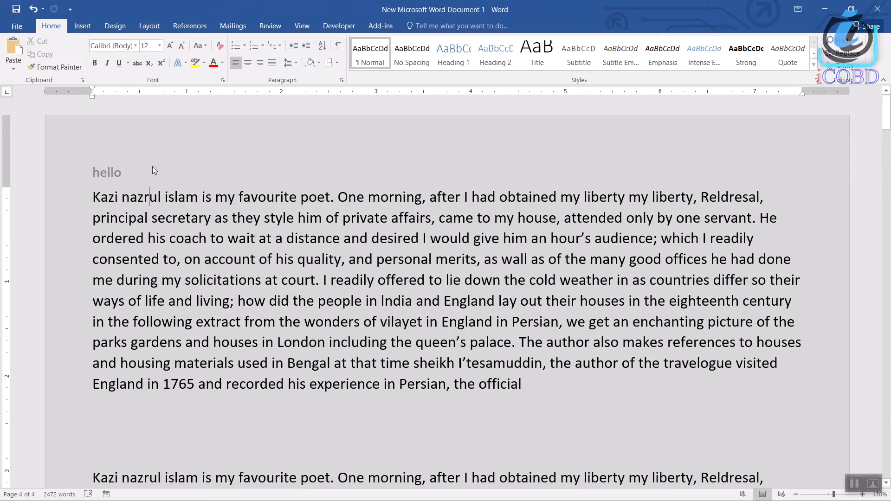
# Turn the different first page option back on for the header and return to the body text.
pyautogui.doubleClick(122, 174)
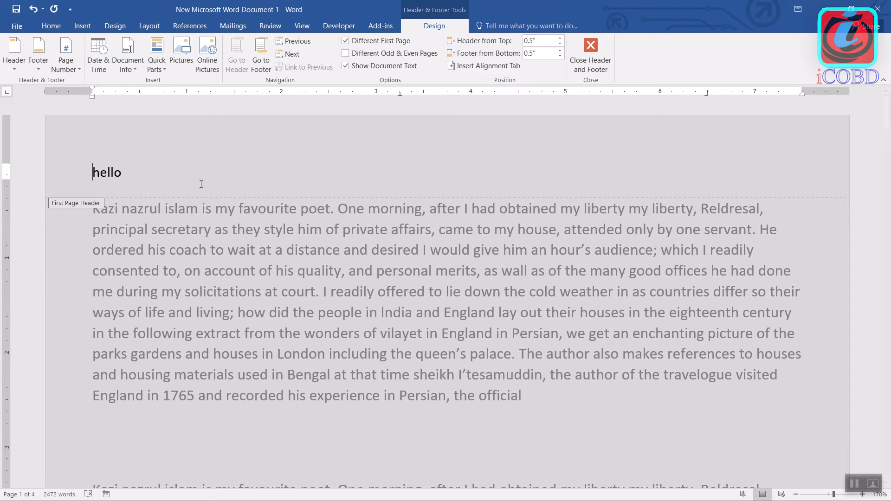
pyautogui.doubleClick(216, 268)
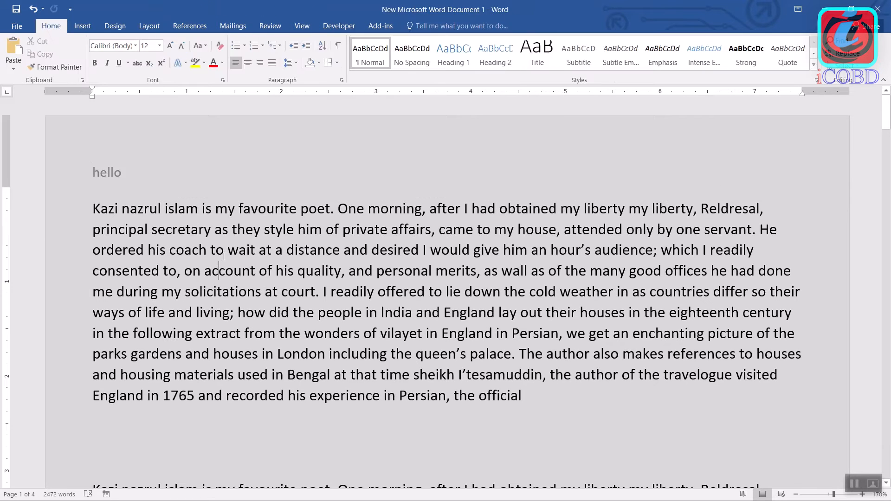
# Replace the header text on page 2 with "icobd", close the header, and check the following pages.
pyautogui.middleClick(222, 258)
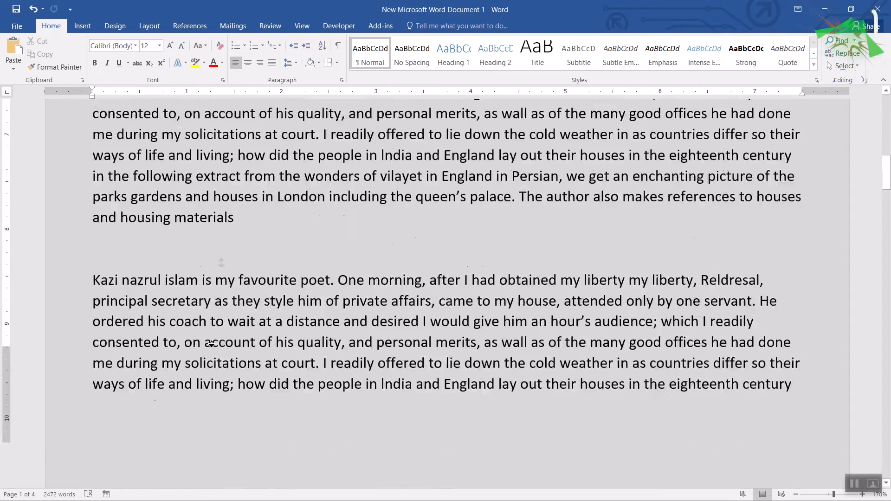
pyautogui.middleClick(156, 379)
pyautogui.doubleClick(123, 388)
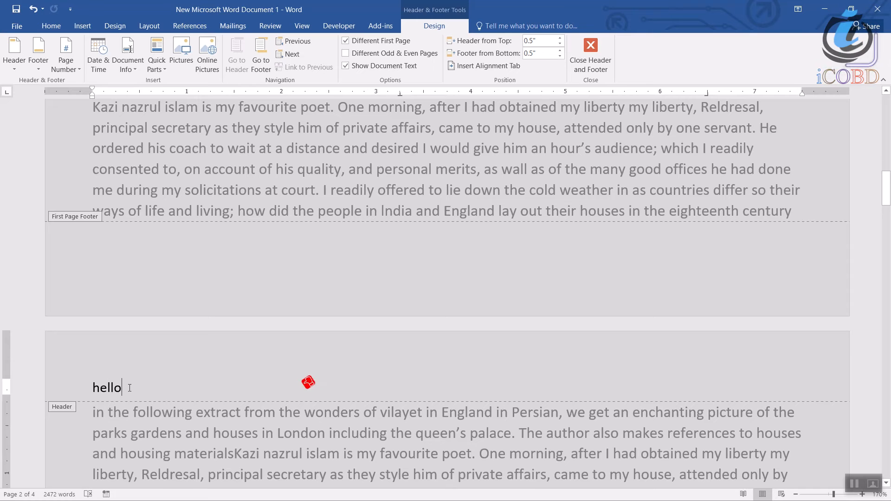
pyautogui.press('BackSpace')
pyautogui.press('BackSpace')
pyautogui.press('BackSpace')
pyautogui.press('BackSpace')
pyautogui.press('BackSpace')
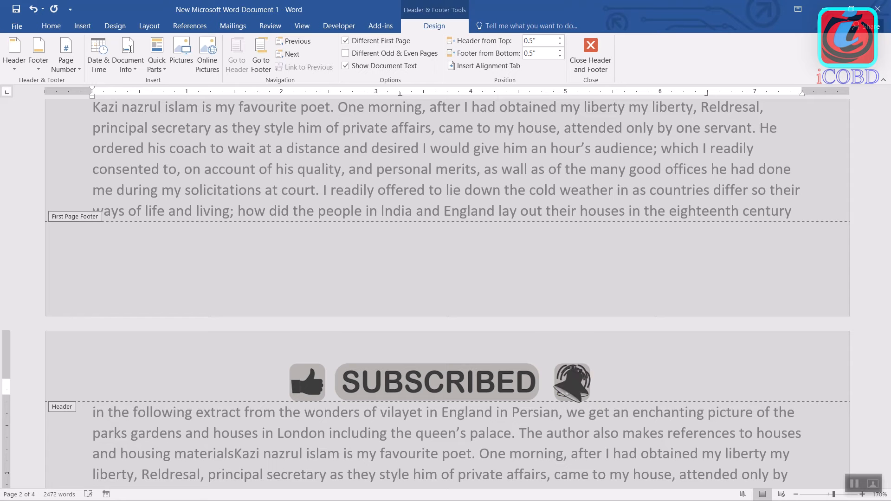
pyautogui.write('icobd')
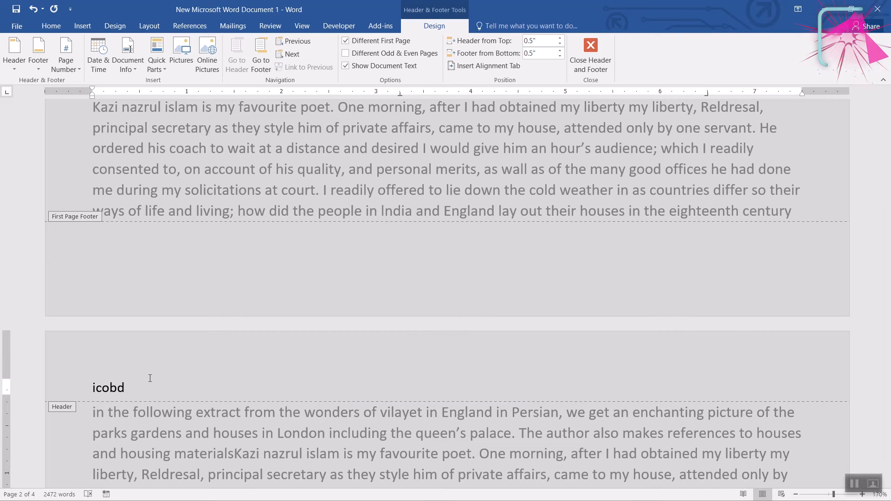
pyautogui.press('Escape')
pyautogui.scroll(-15, 349, 364)
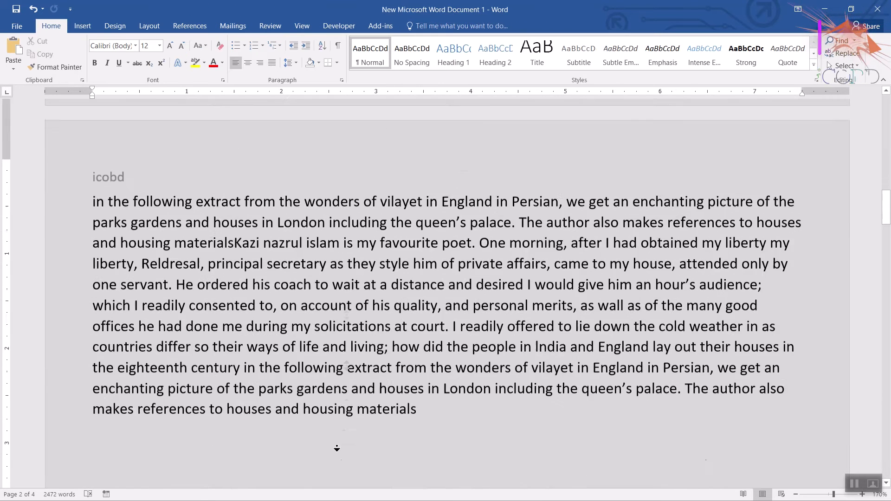
pyautogui.scroll(20, 196, 392)
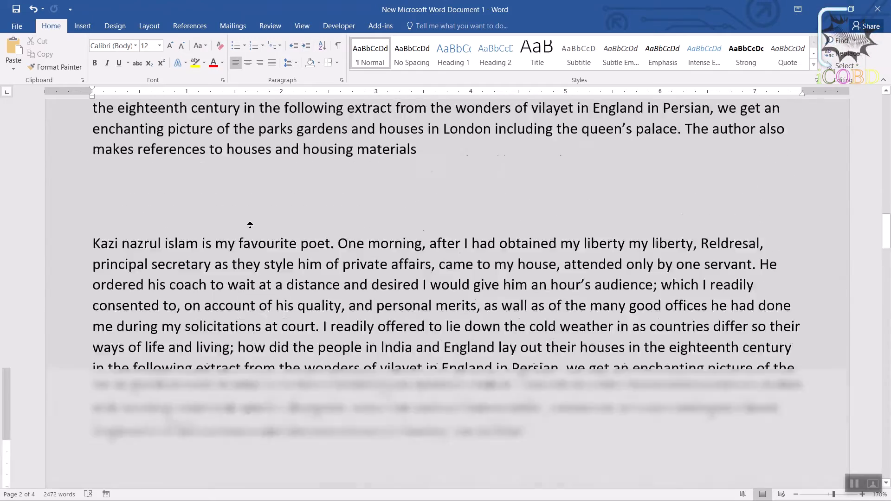
# Turn on different odd and even page headers, turn off the different first page option, and check the headers through the pages.
pyautogui.doubleClick(111, 171)
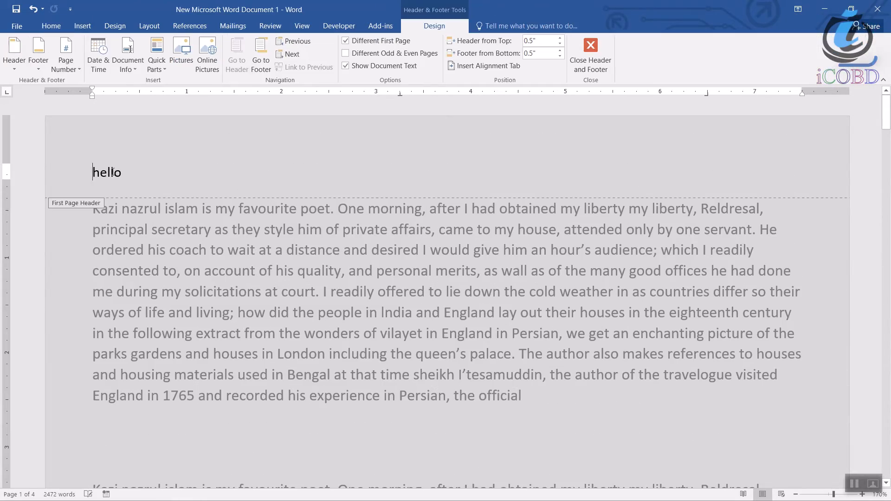
pyautogui.click(351, 54)
pyautogui.click(350, 42)
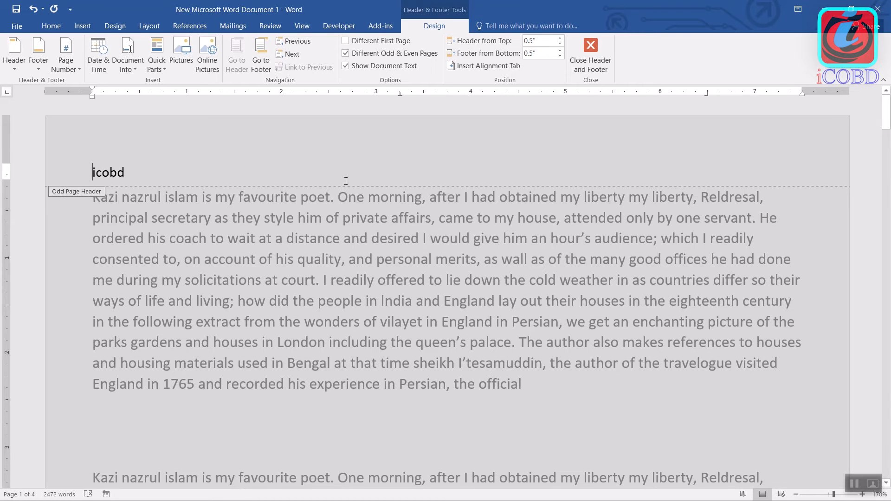
pyautogui.scroll(-15, 325, 279)
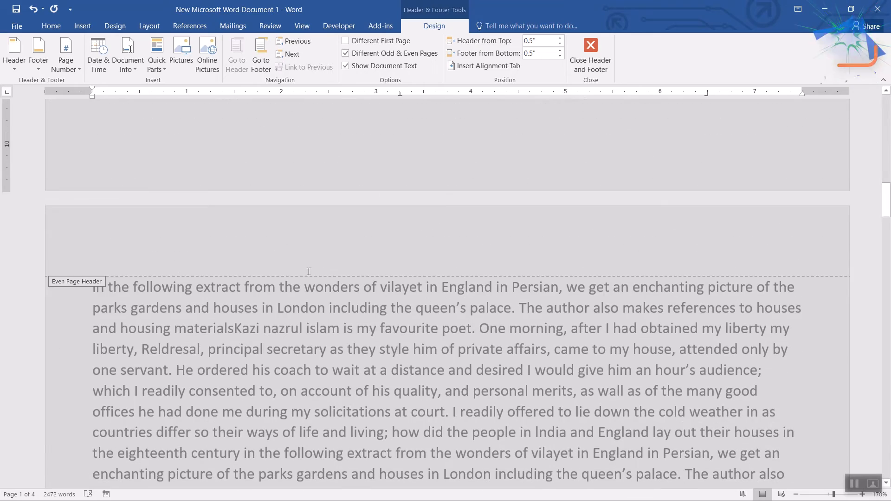
pyautogui.middleClick(225, 250)
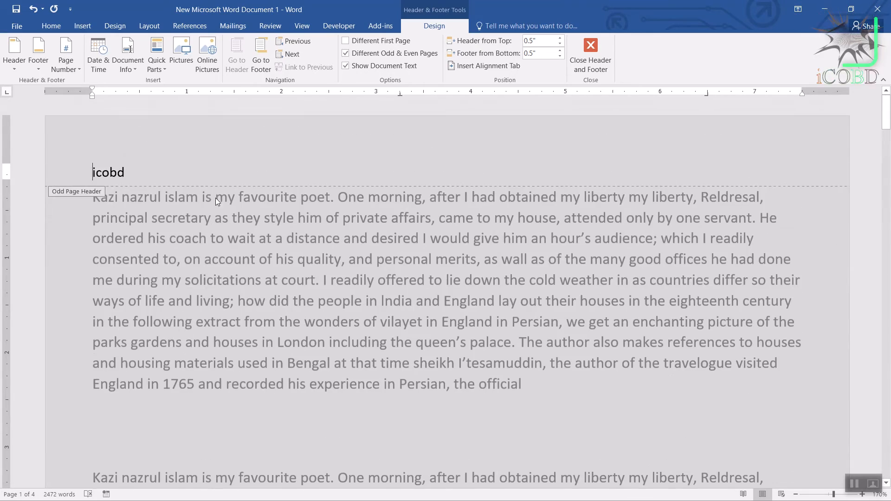
pyautogui.middleClick(216, 203)
pyautogui.middleClick(224, 246)
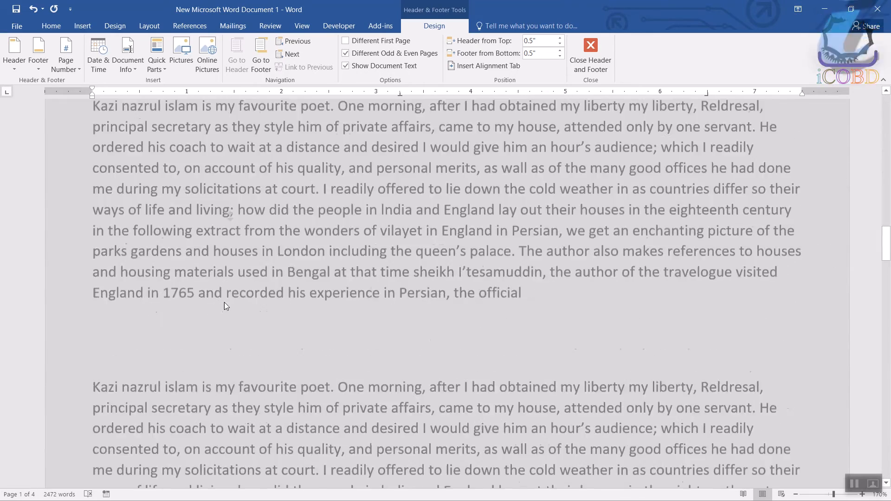
pyautogui.middleClick(227, 331)
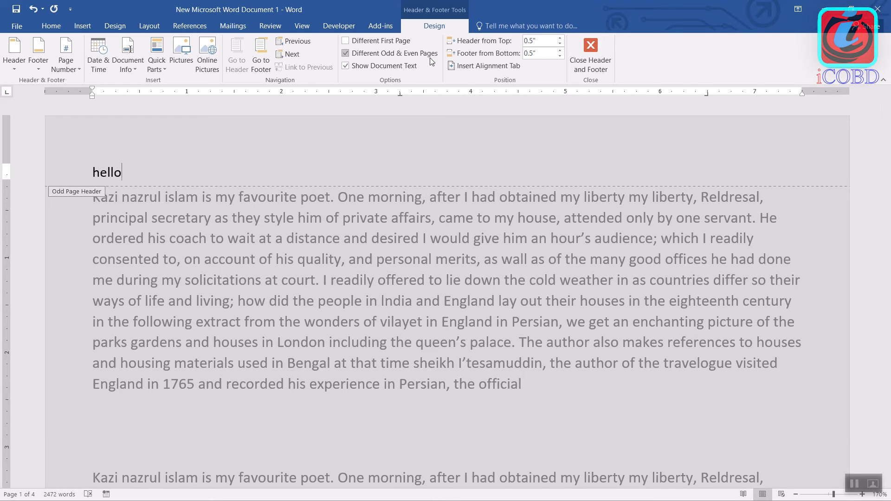
# Check the odd and even page headers through the document, then delete the "hello" text from the odd page header.
pyautogui.middleClick(353, 239)
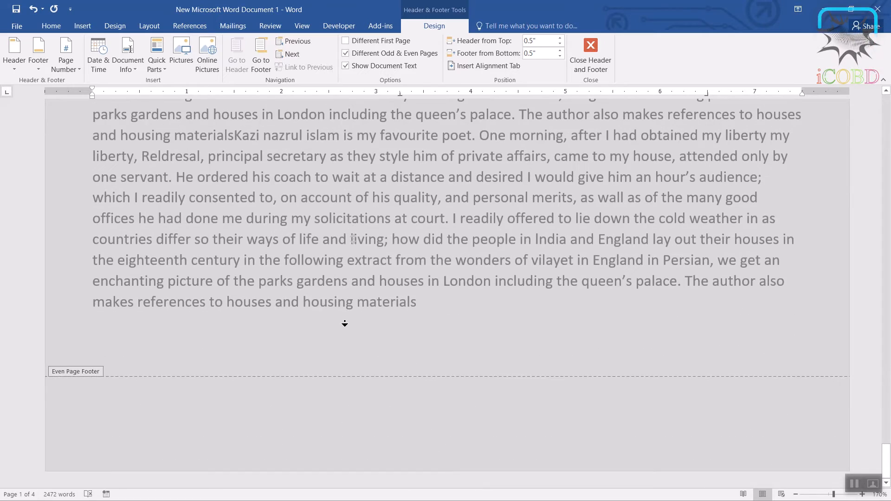
pyautogui.middleClick(344, 115)
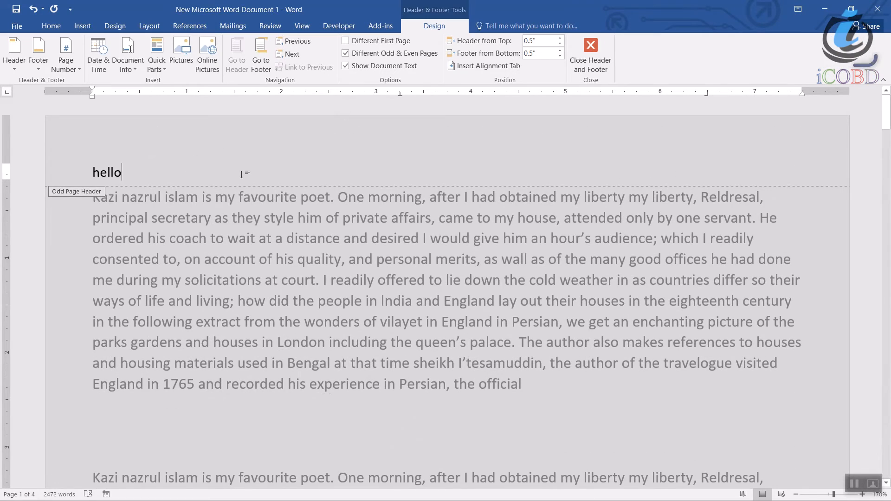
pyautogui.press('BackSpace')
pyautogui.press('BackSpace')
pyautogui.press('BackSpace')
pyautogui.press('BackSpace')
pyautogui.press('BackSpace')
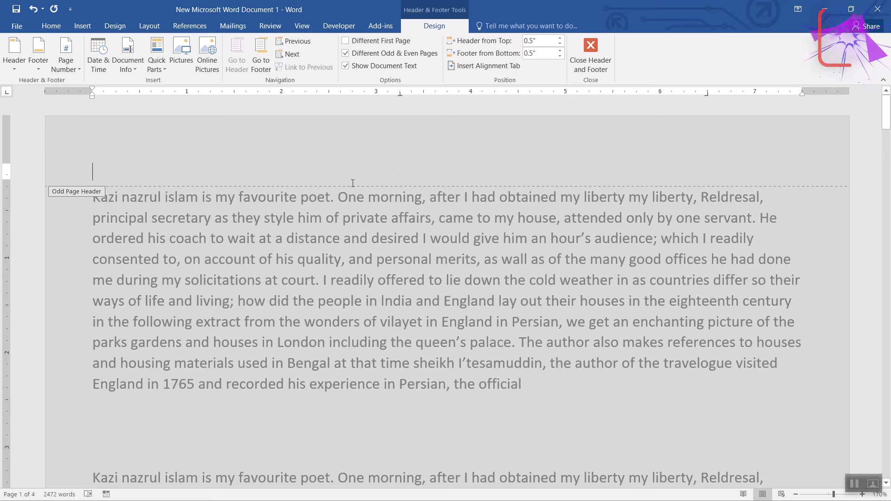
# Hide the document text while editing the header, show it again, and close the header.
pyautogui.click(352, 68)
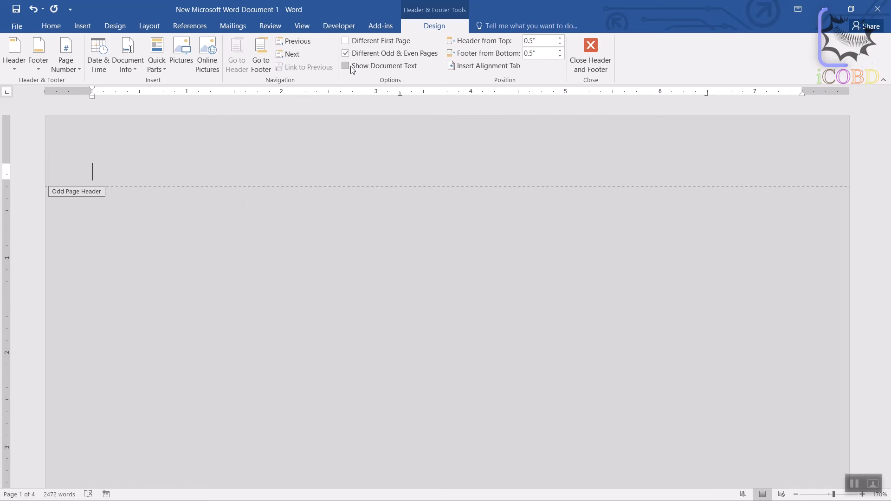
pyautogui.click(352, 67)
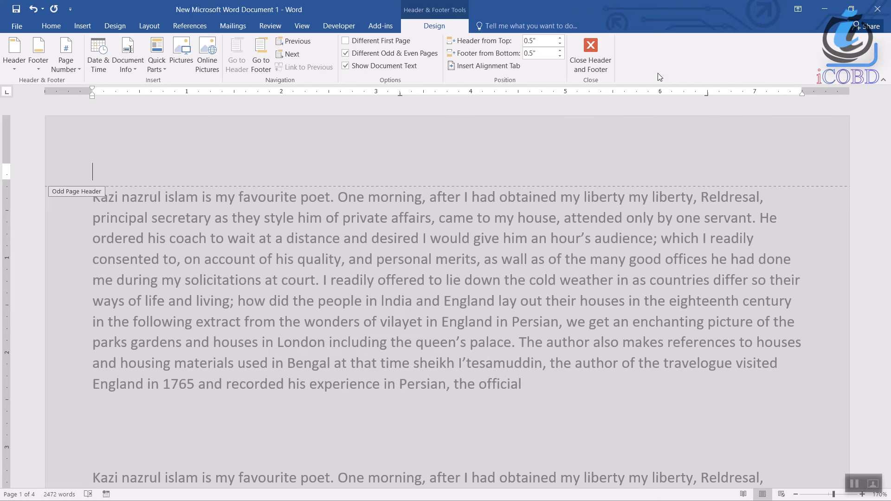
pyautogui.click(596, 61)
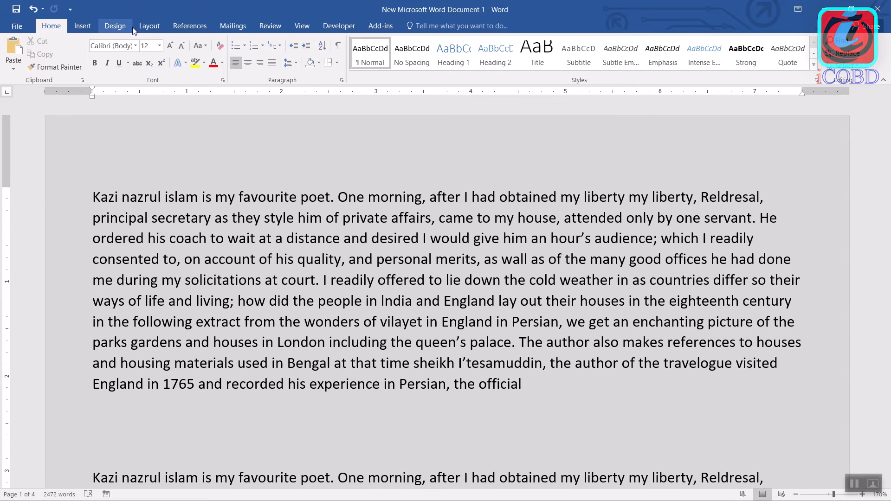
# Set the page's vertical alignment to Top for the whole document in Page Setup and apply it.
pyautogui.click(149, 25)
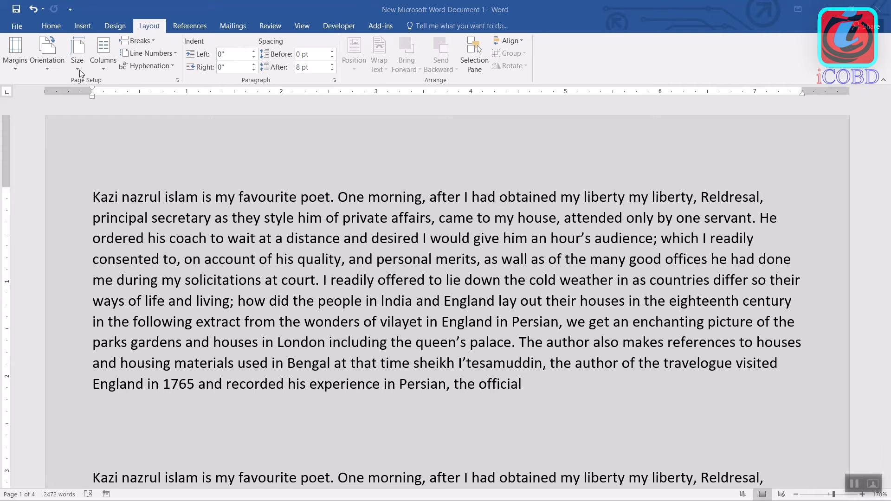
pyautogui.click(15, 71)
pyautogui.click(66, 362)
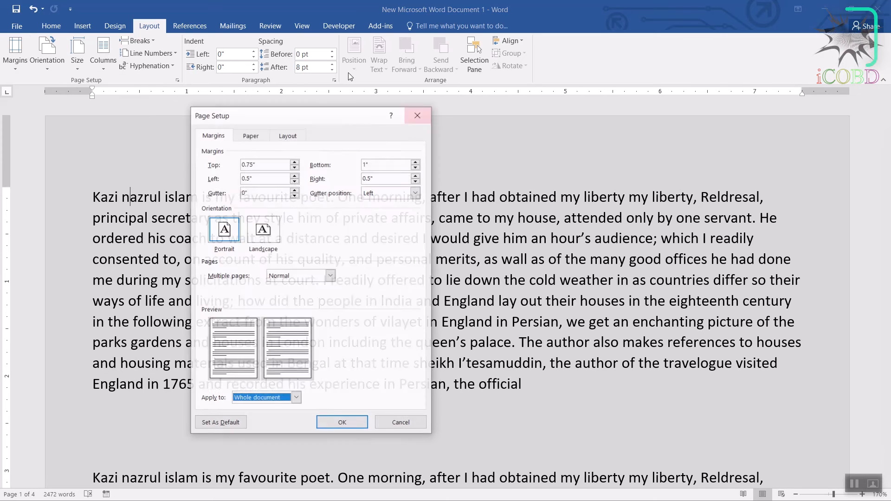
pyautogui.click(288, 135)
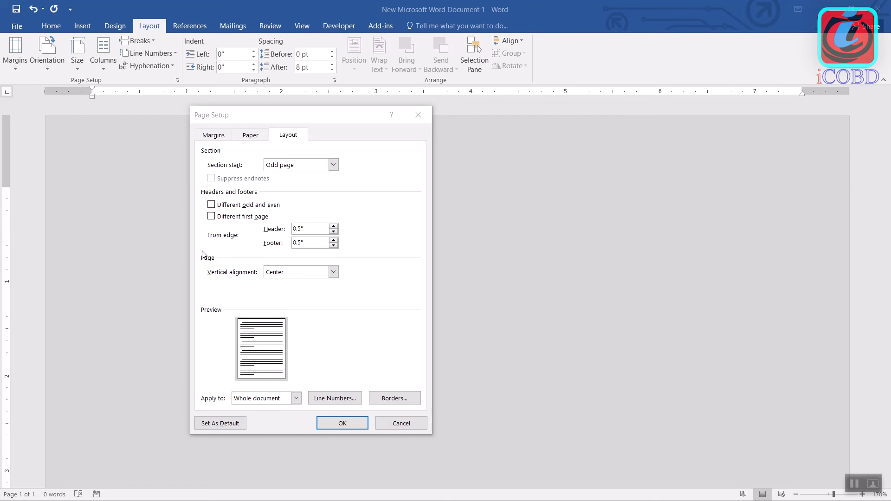
pyautogui.click(335, 273)
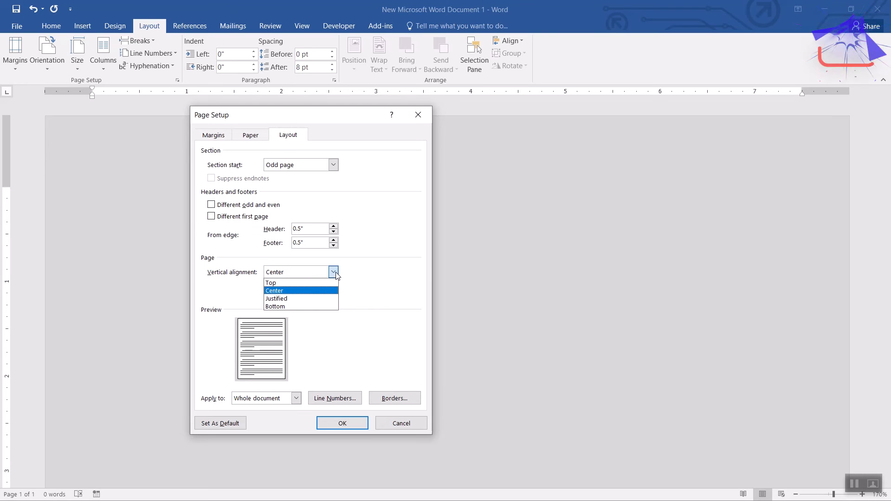
pyautogui.click(305, 286)
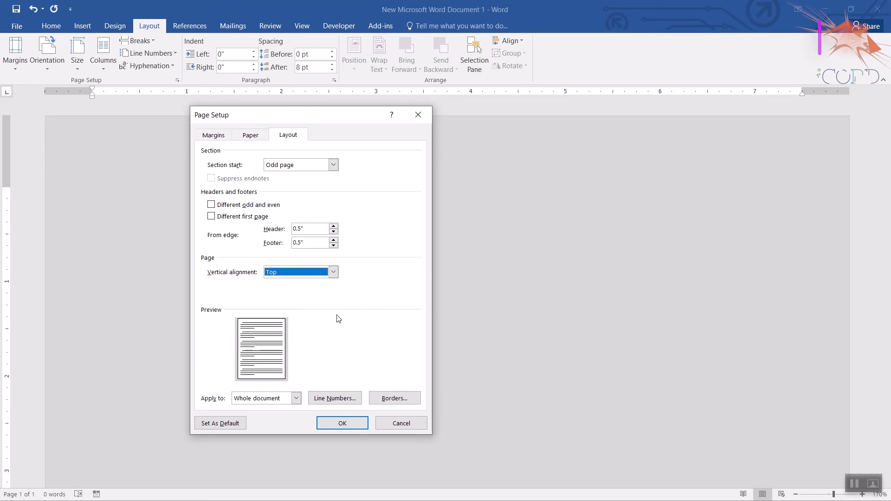
pyautogui.click(352, 426)
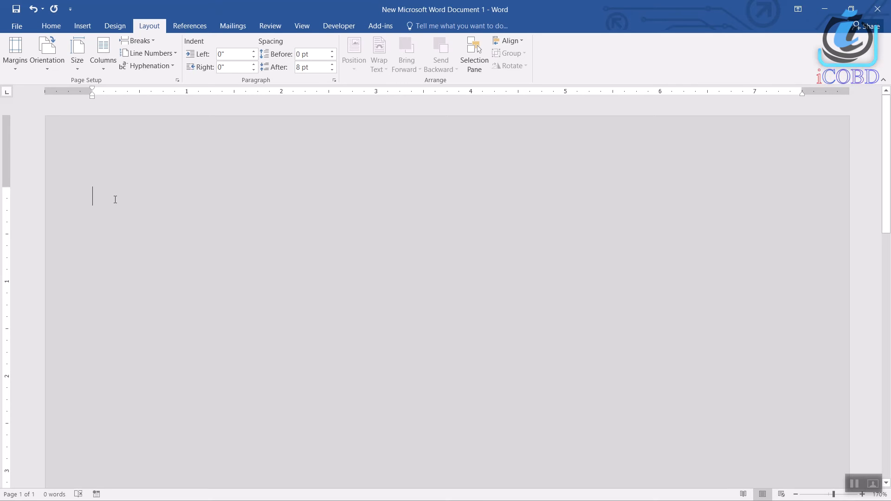
# Change the vertical alignment of the whole document to Center in Page Setup and apply it.
pyautogui.click(18, 70)
pyautogui.click(91, 372)
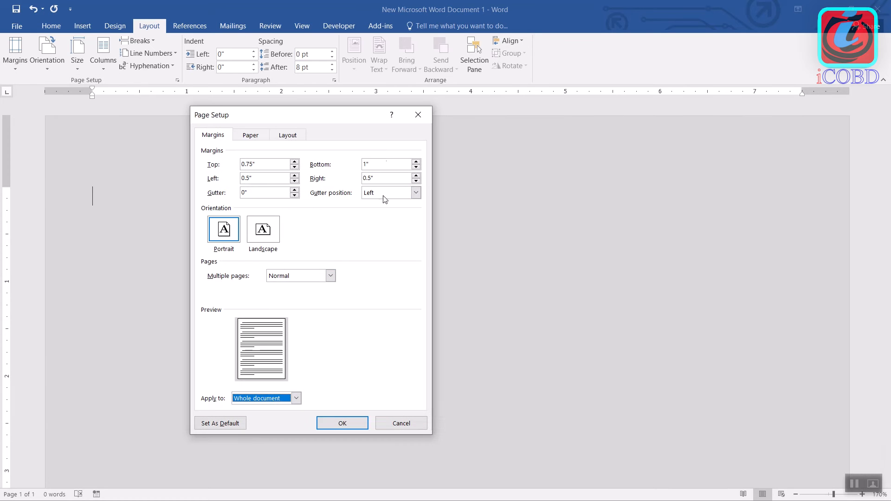
pyautogui.click(288, 135)
pyautogui.click(333, 272)
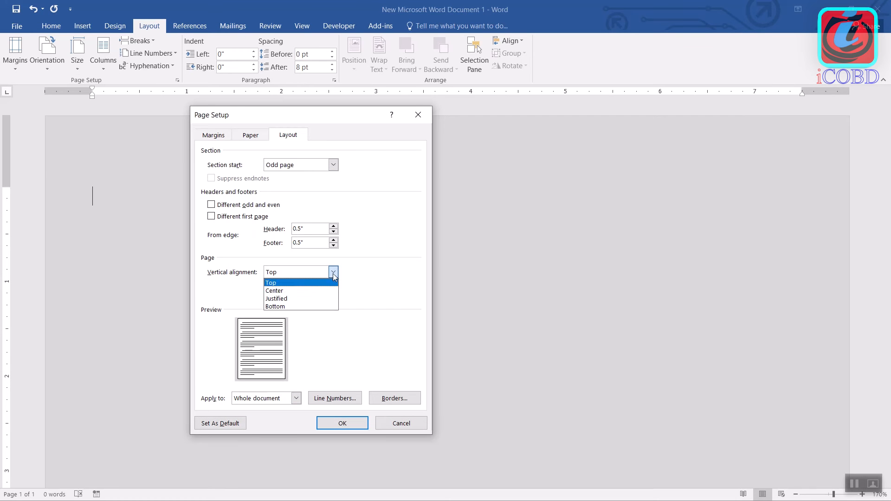
pyautogui.click(312, 291)
pyautogui.click(352, 425)
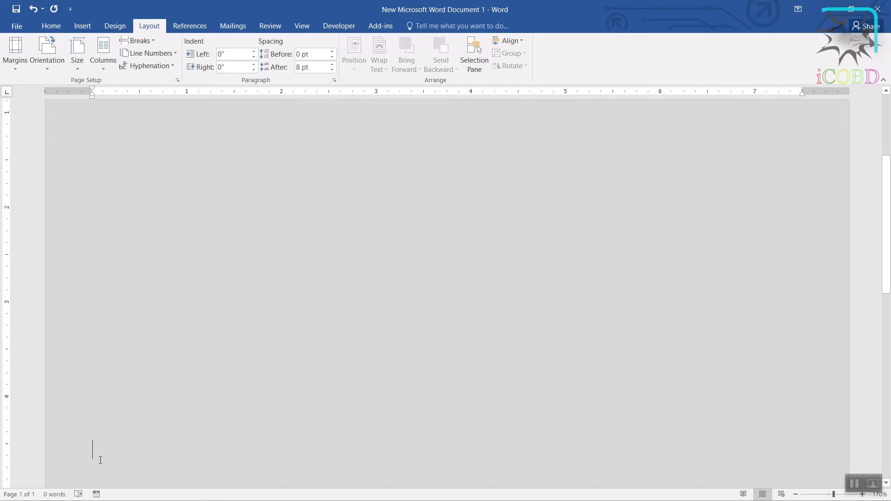
# Change the vertical alignment of the whole document to Bottom and check where the insertion point sits on the page.
pyautogui.click(15, 58)
pyautogui.click(80, 363)
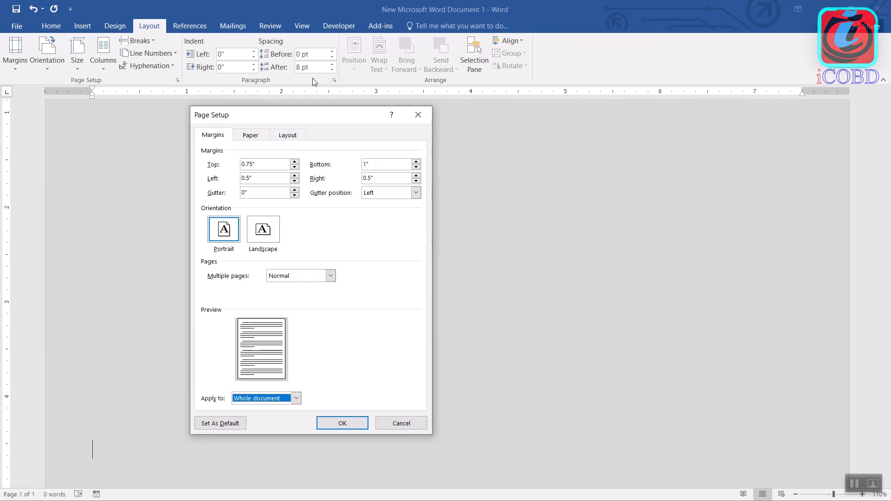
pyautogui.click(297, 135)
pyautogui.click(333, 272)
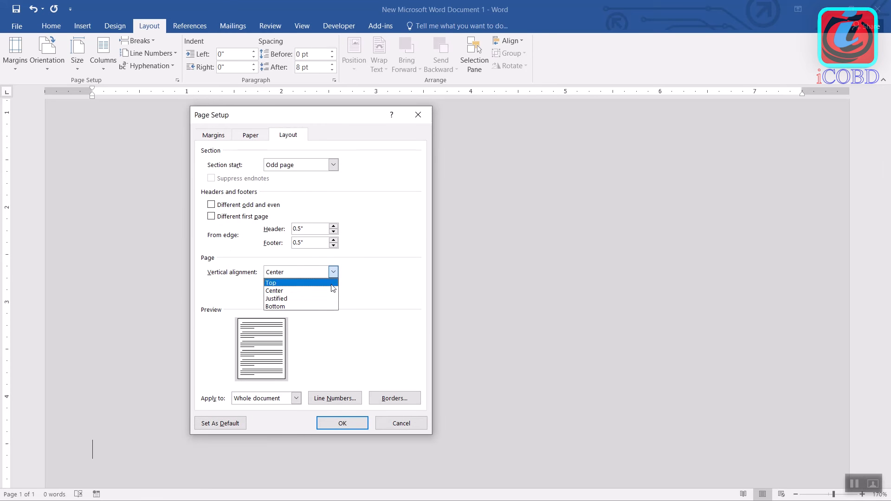
pyautogui.click(311, 307)
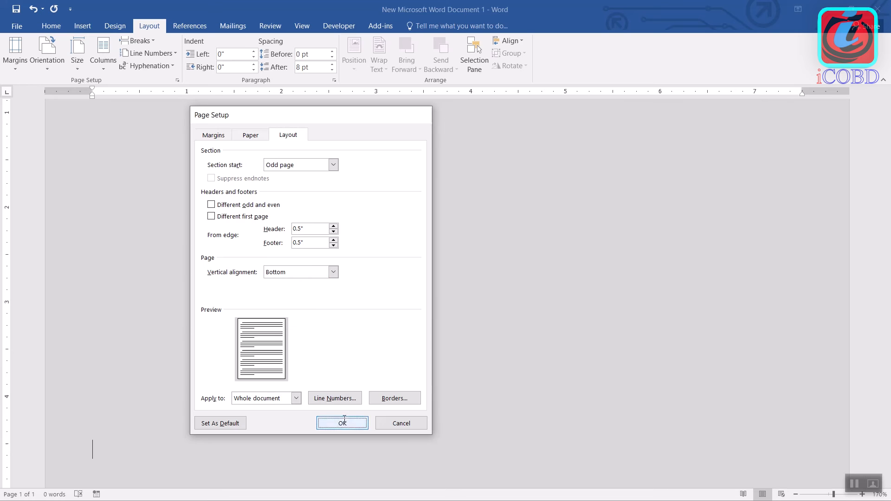
pyautogui.click(342, 423)
pyautogui.scroll(-2, 314, 395)
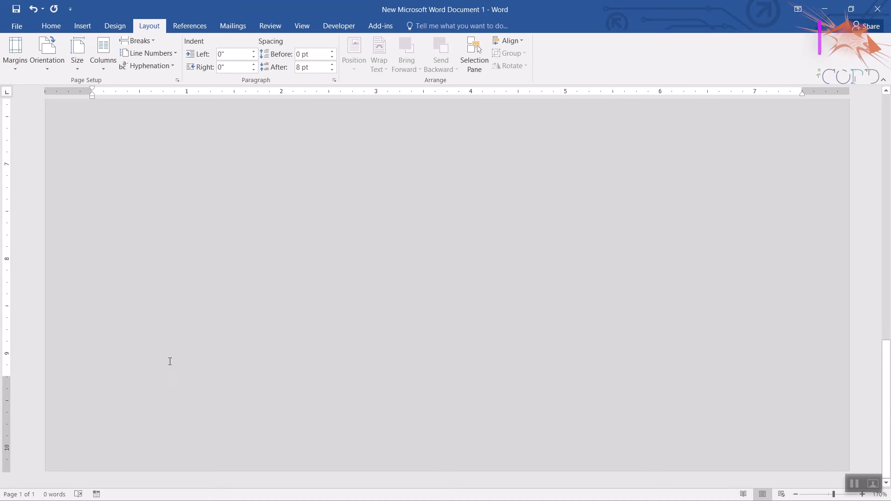
# Change the vertical alignment of the whole document to Justified in Page Setup and apply it.
pyautogui.click(8, 71)
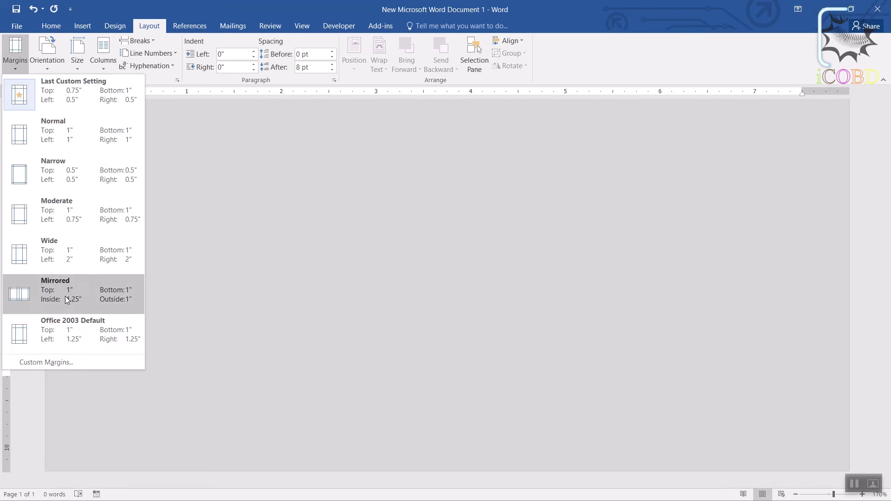
pyautogui.click(73, 359)
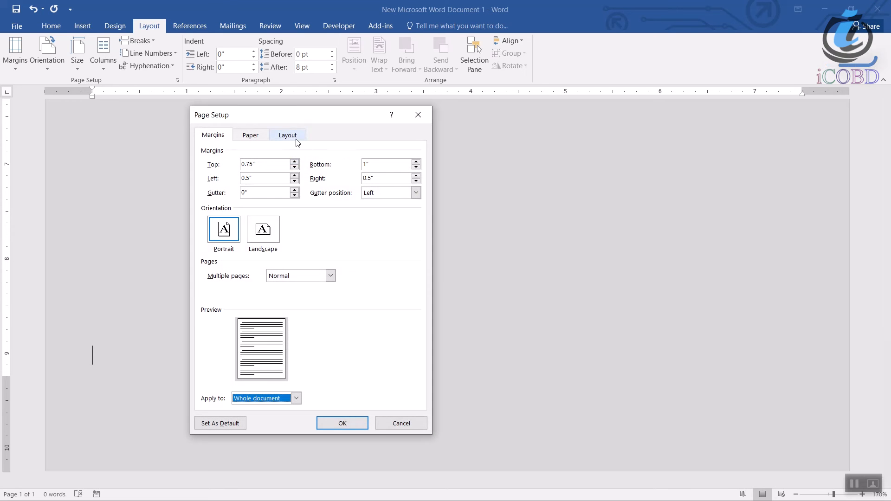
pyautogui.click(298, 139)
pyautogui.click(334, 272)
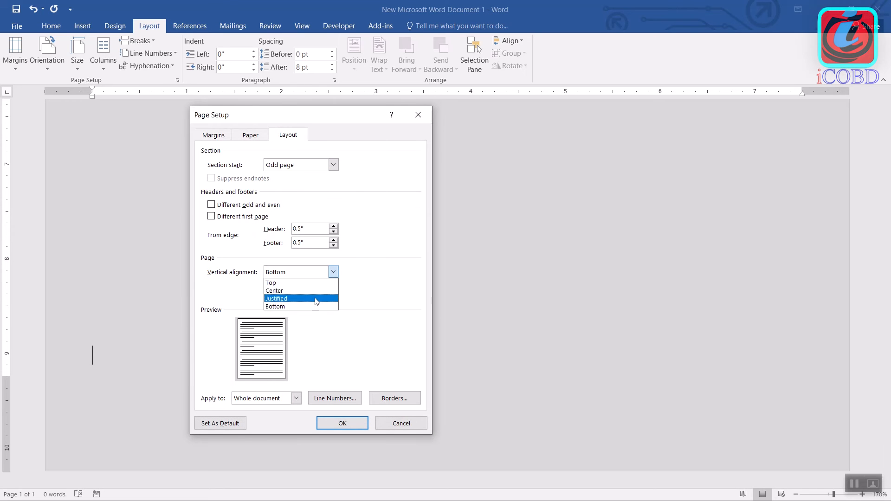
pyautogui.click(317, 299)
pyautogui.click(355, 423)
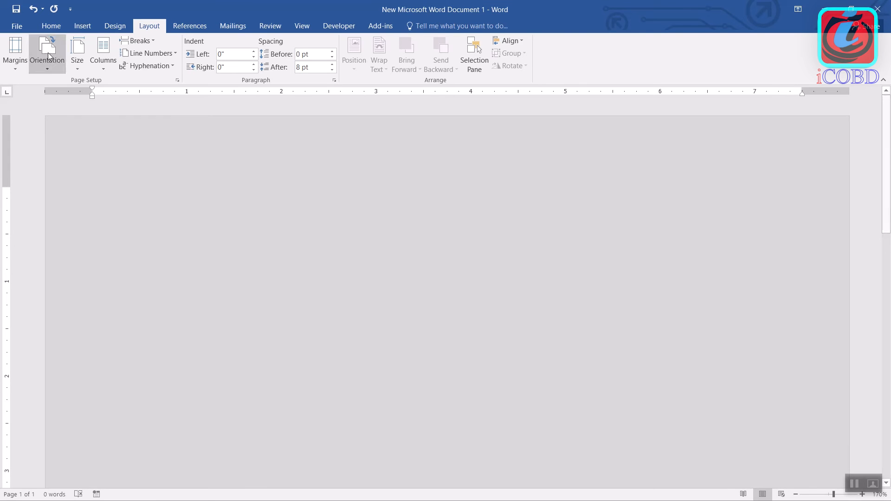
# Set the vertical alignment back to Top for the whole document and paste the copied text onto the blank page.
pyautogui.click(20, 70)
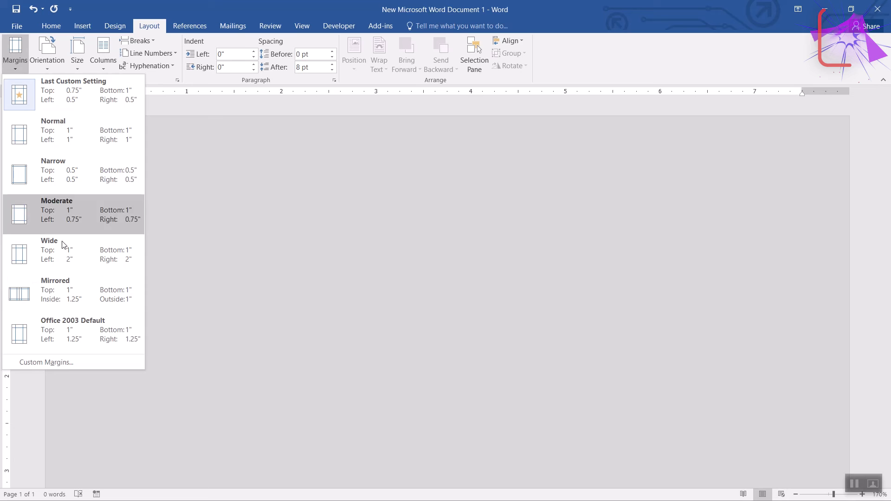
pyautogui.click(72, 362)
pyautogui.click(287, 135)
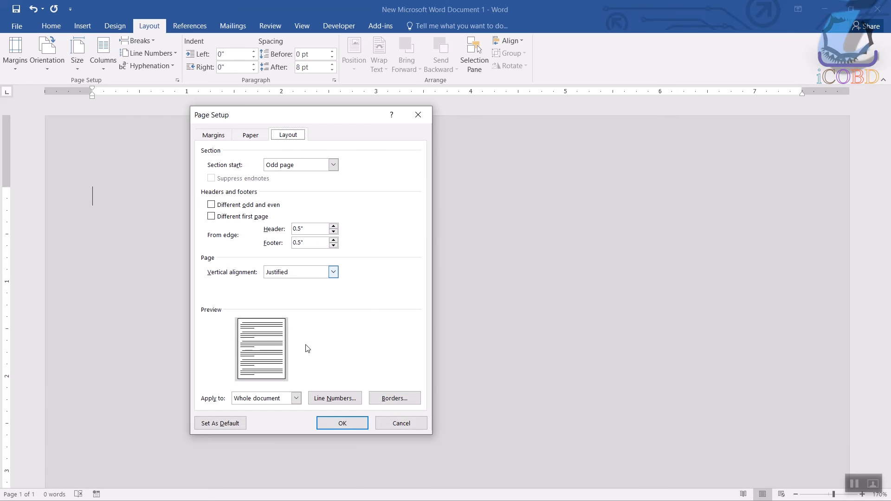
pyautogui.click(318, 270)
pyautogui.click(297, 282)
pyautogui.click(342, 423)
pyautogui.hotkey('ctrl', 'v')
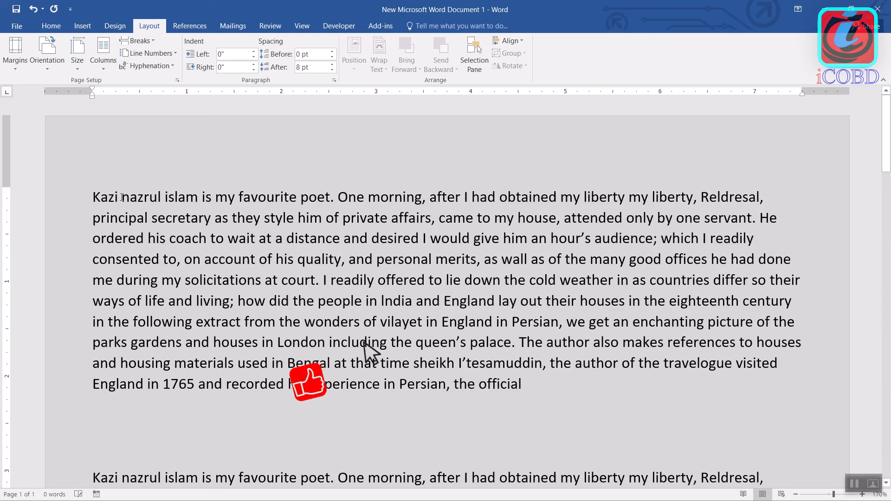
pyautogui.scroll(15, 214, 302)
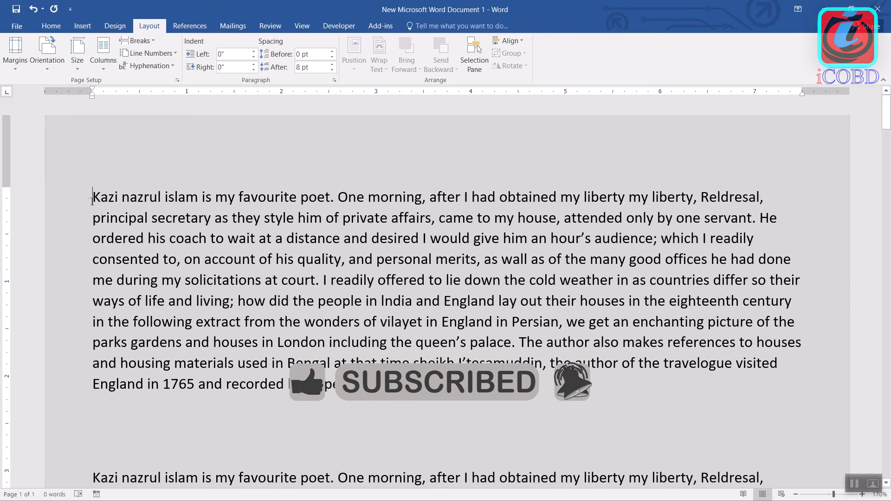
# Add line numbering starting at 1 to the whole document, set to restart on each page.
pyautogui.click(15, 55)
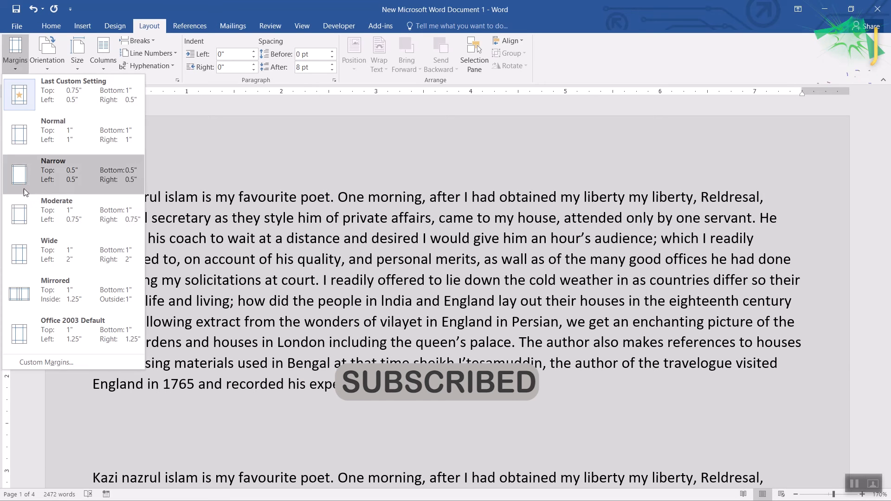
pyautogui.click(49, 360)
pyautogui.click(294, 137)
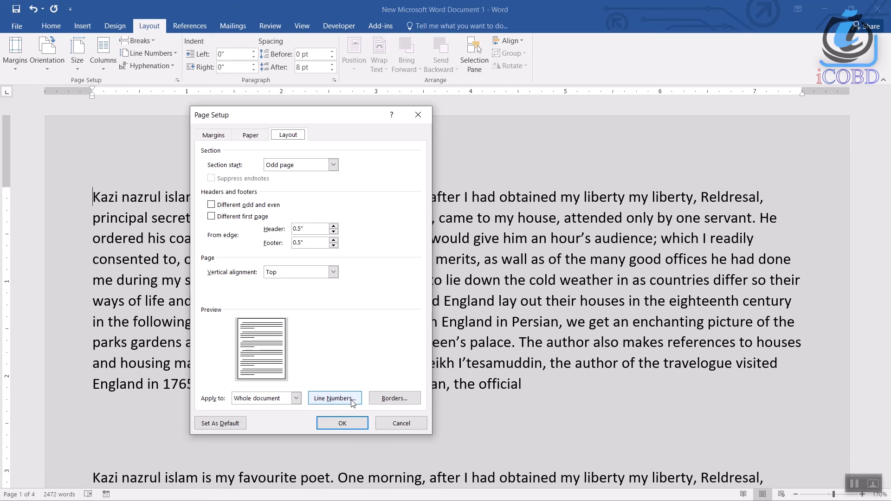
pyautogui.click(335, 398)
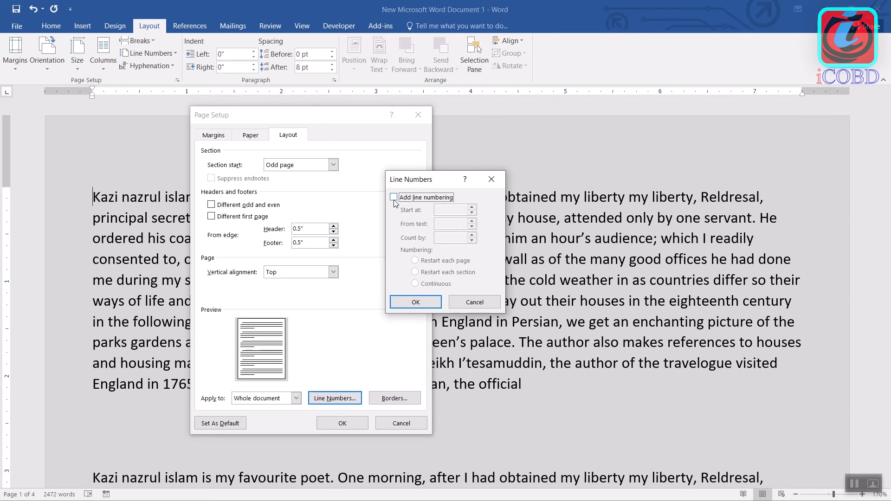
pyautogui.click(394, 197)
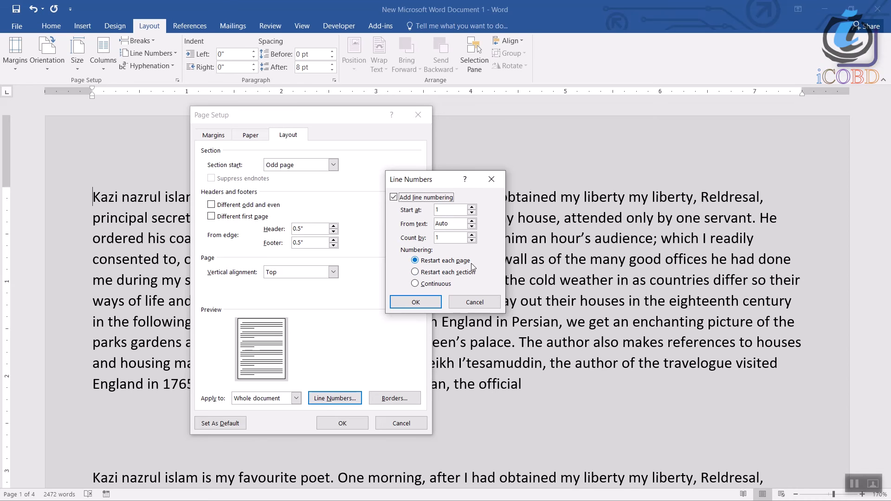
pyautogui.click(432, 284)
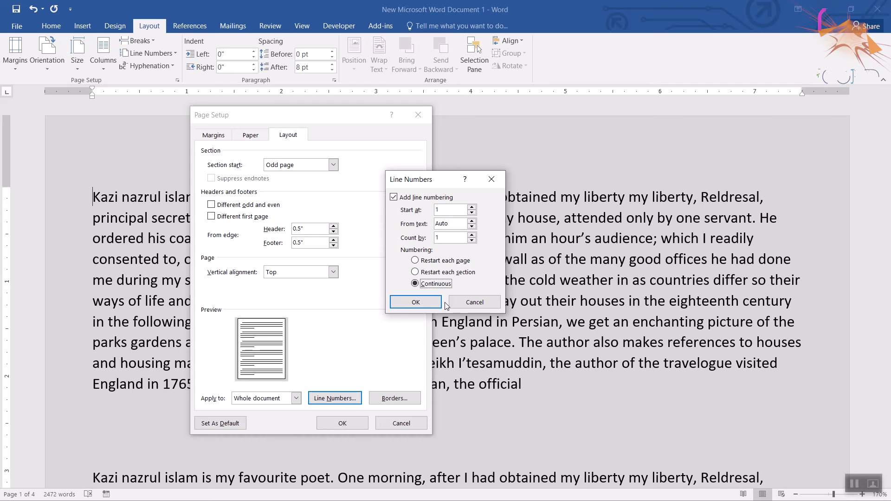
pyautogui.click(439, 266)
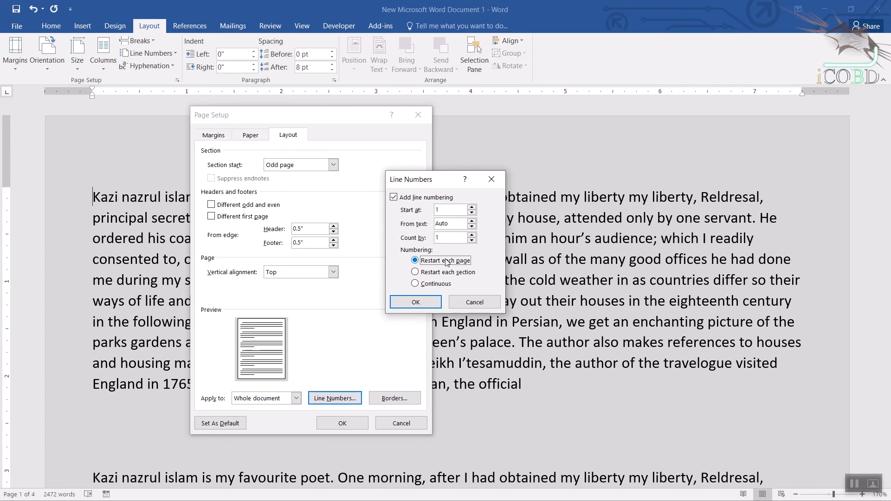
pyautogui.click(416, 302)
pyautogui.click(343, 423)
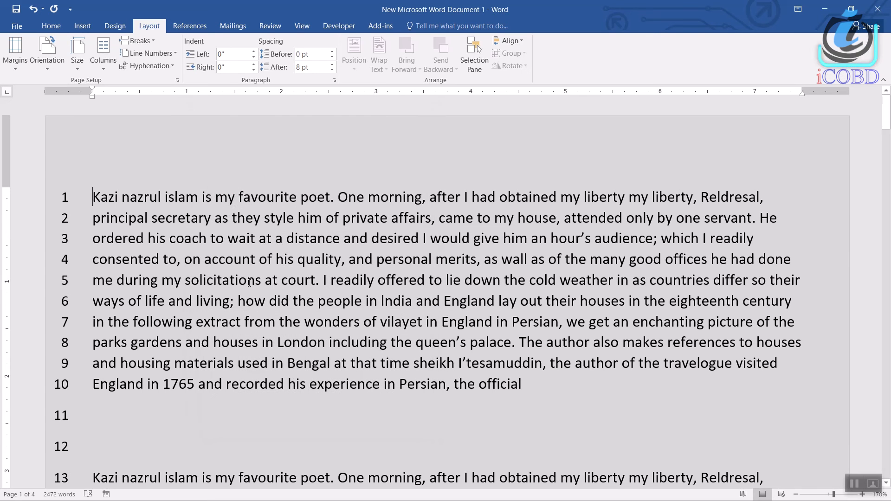
# Change the whole document's line numbering to Continuous and apply it.
pyautogui.scroll(-1, 226, 229)
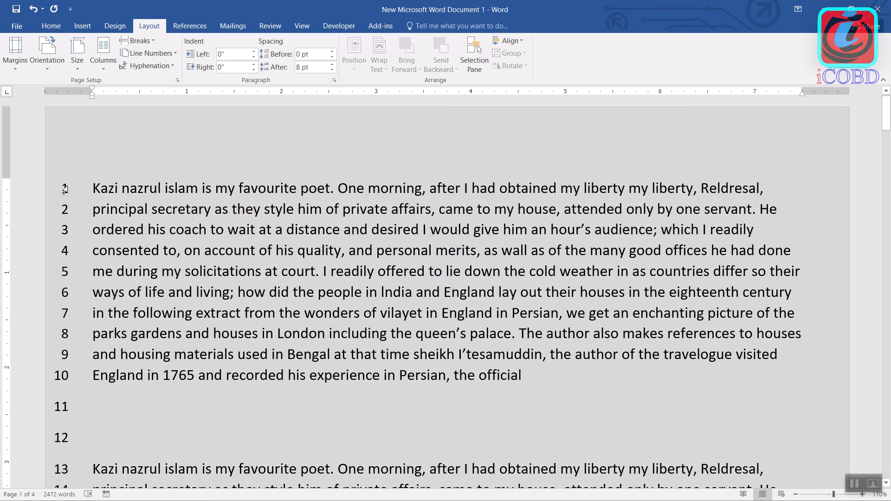
pyautogui.middleClick(172, 291)
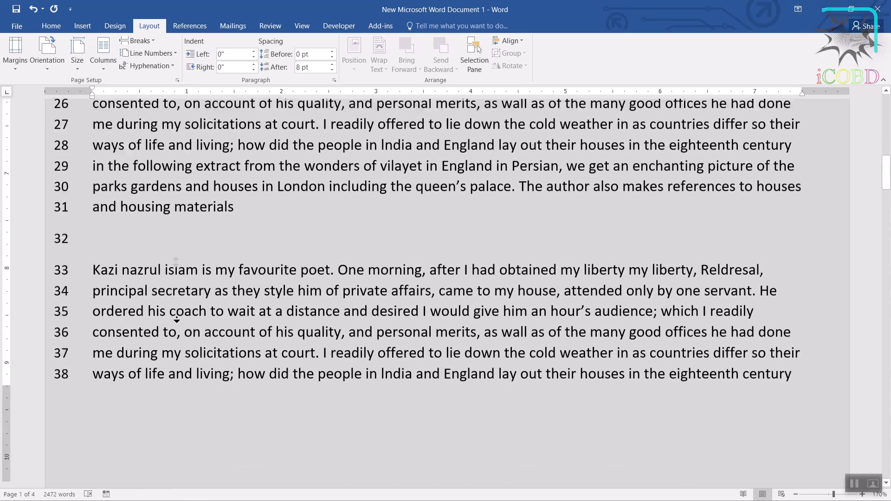
pyautogui.middleClick(177, 320)
pyautogui.middleClick(190, 379)
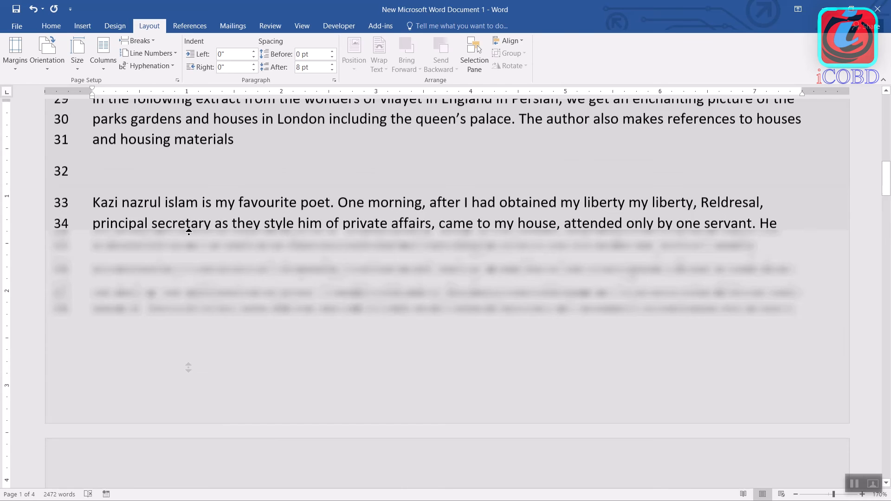
pyautogui.middleClick(189, 176)
pyautogui.click(16, 74)
pyautogui.click(46, 471)
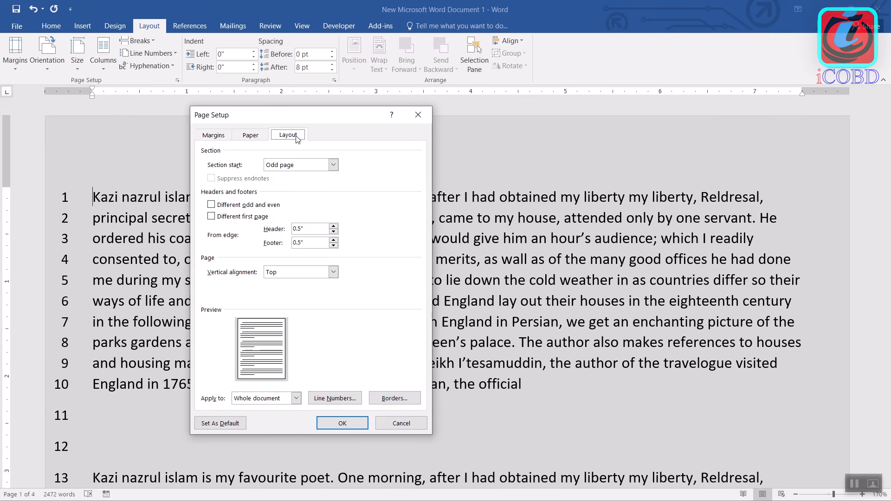
pyautogui.click(336, 399)
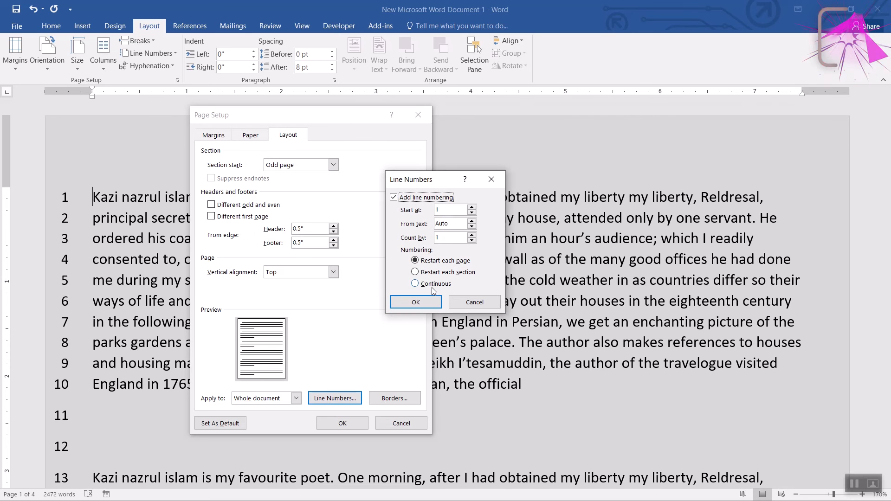
pyautogui.click(416, 303)
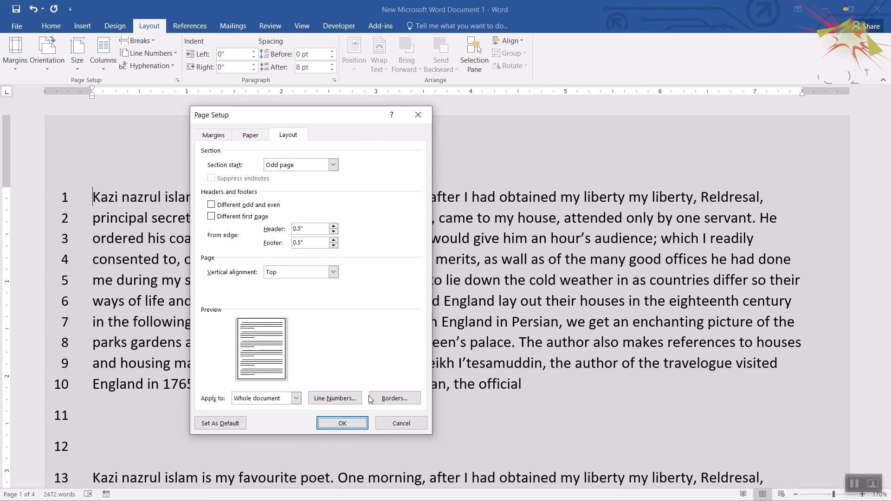
pyautogui.click(344, 424)
# Check how the line numbers run from page to page across the document.
pyautogui.scroll(-15, 195, 191)
pyautogui.middleClick(161, 224)
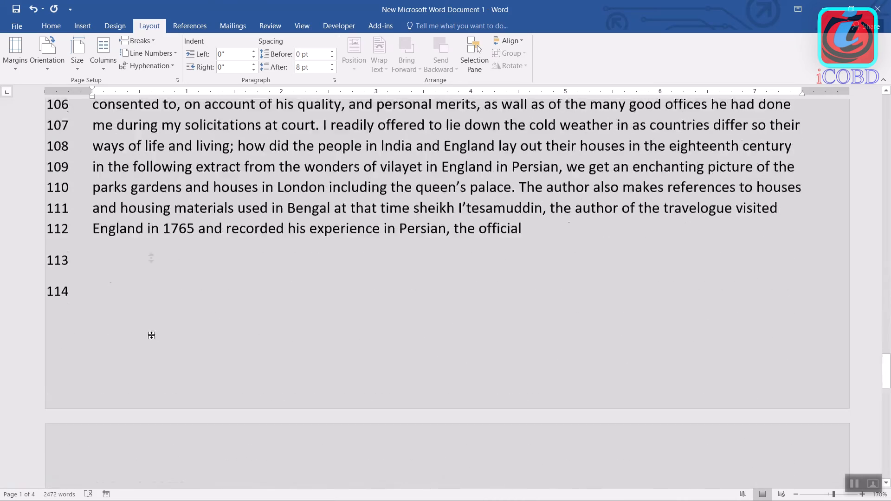
pyautogui.middleClick(157, 359)
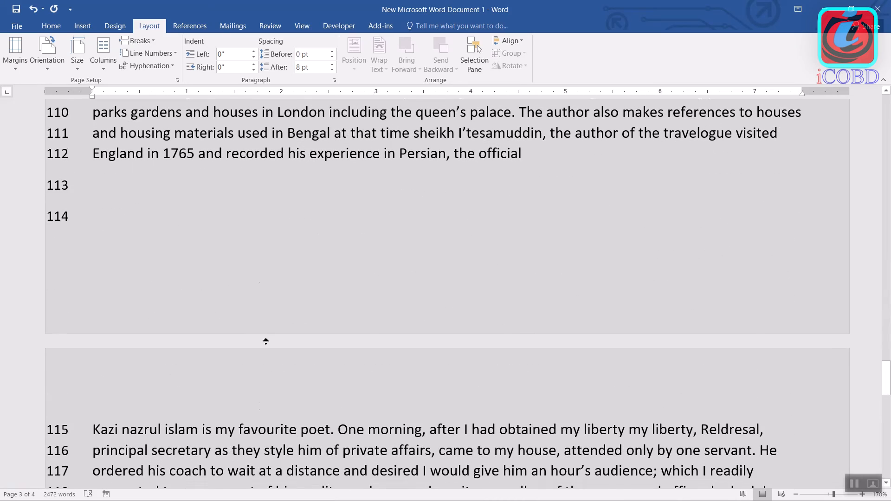
pyautogui.hotkey('ctrl', 'Home')
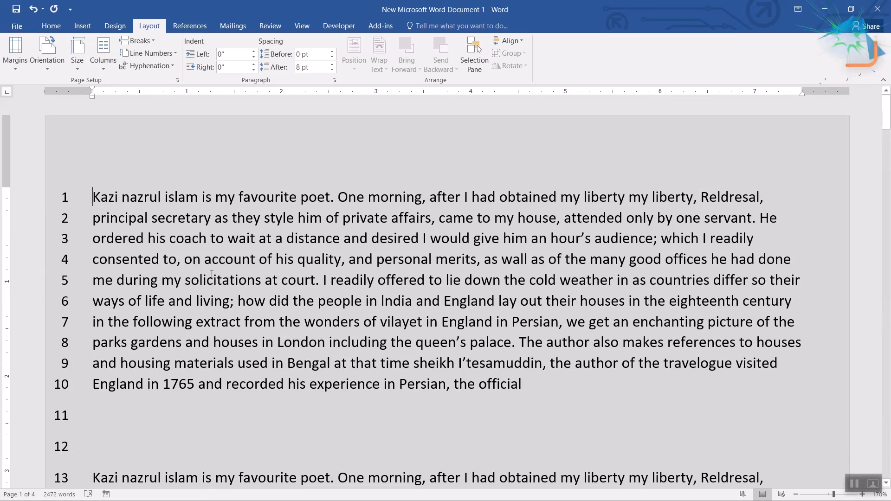
pyautogui.middleClick(207, 358)
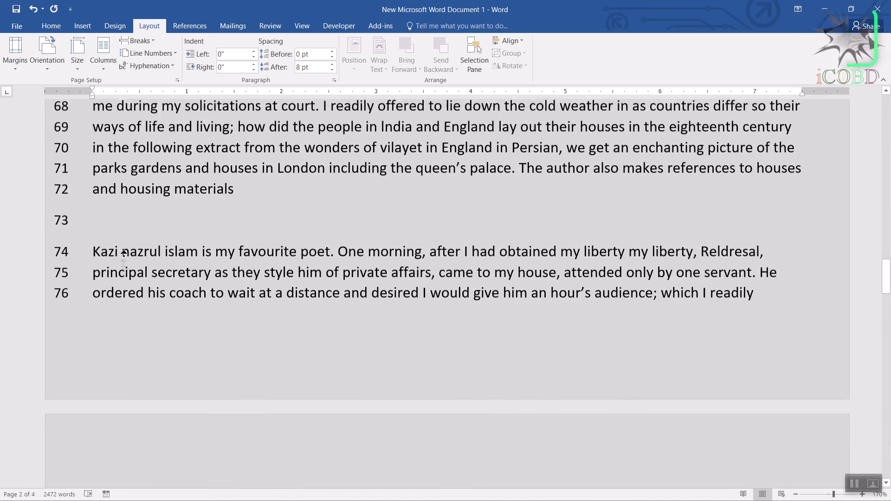
pyautogui.middleClick(145, 314)
pyautogui.click(52, 310)
pyautogui.click(309, 363)
pyautogui.middleClick(320, 359)
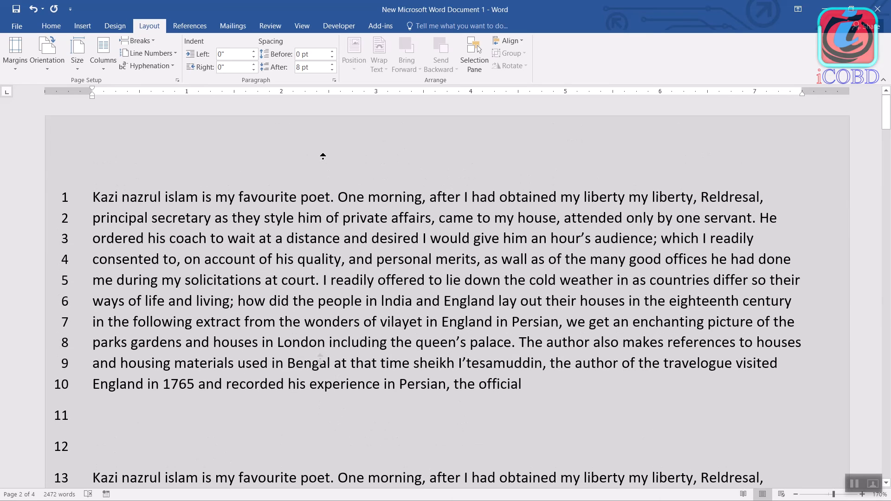
# Set the line numbers 0.3" from the text and make the numbering restart on each page of the whole document.
pyautogui.click(15, 55)
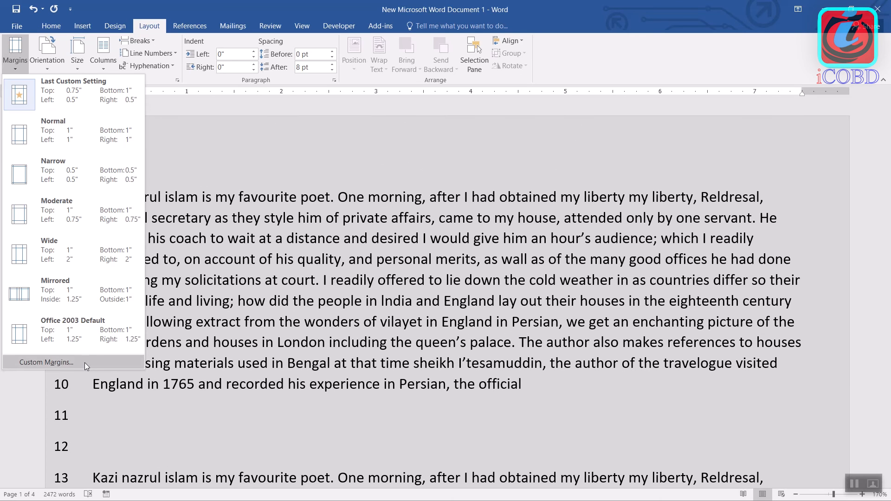
pyautogui.click(85, 362)
pyautogui.click(288, 135)
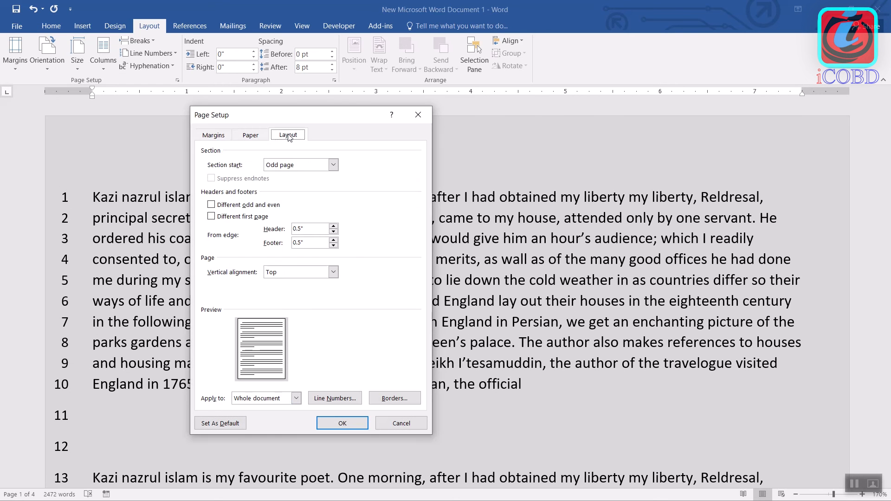
pyautogui.click(348, 392)
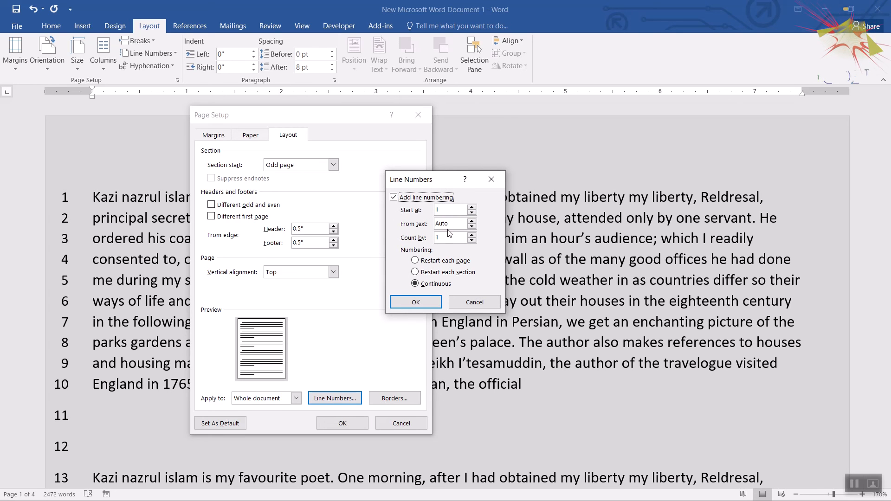
pyautogui.click(472, 221)
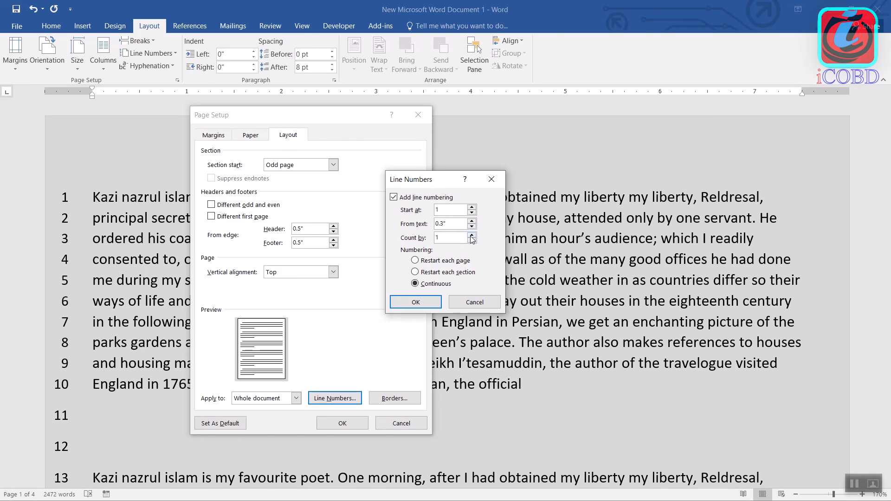
pyautogui.click(428, 264)
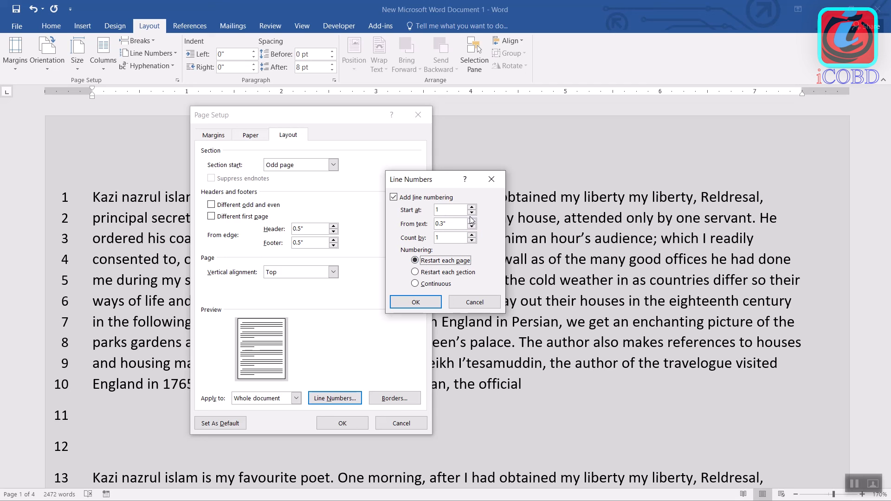
pyautogui.click(429, 301)
pyautogui.click(348, 424)
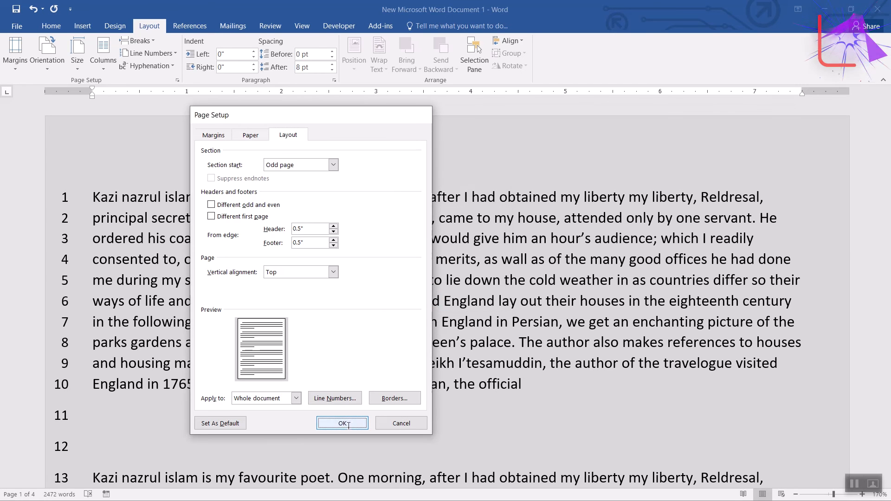
pyautogui.middleClick(306, 385)
pyautogui.middleClick(305, 248)
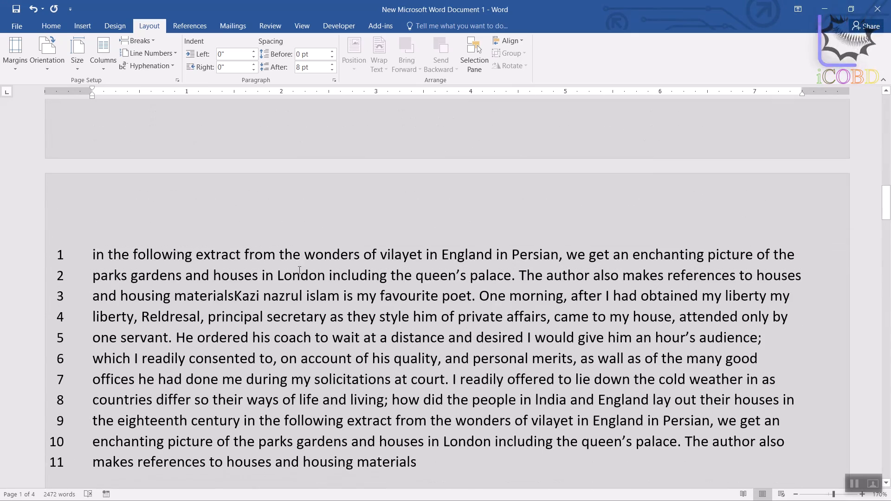
pyautogui.middleClick(294, 149)
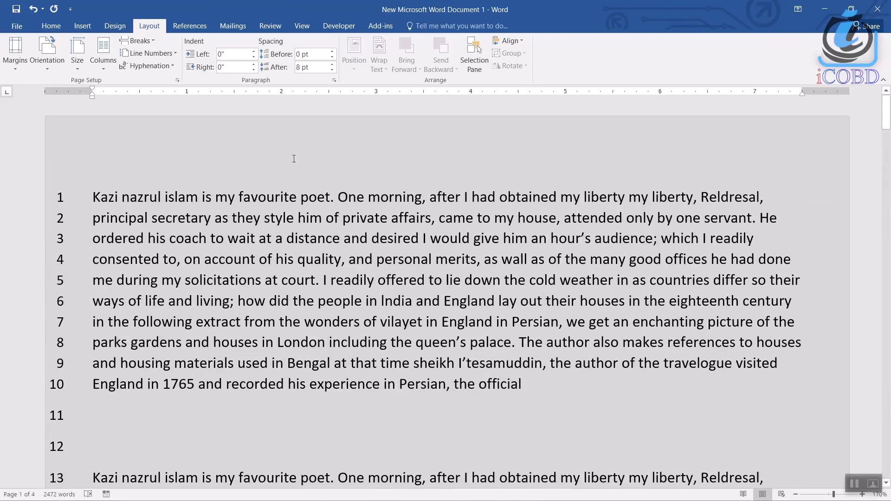
# Apply the Office 2003 Default margins, 1" top and bottom and 1.25" left and right.
pyautogui.click(18, 68)
pyautogui.click(73, 355)
pyautogui.middleClick(243, 210)
# Turn off line numbering for the whole document, then open the page border settings and close them without adding a border.
pyautogui.click(14, 68)
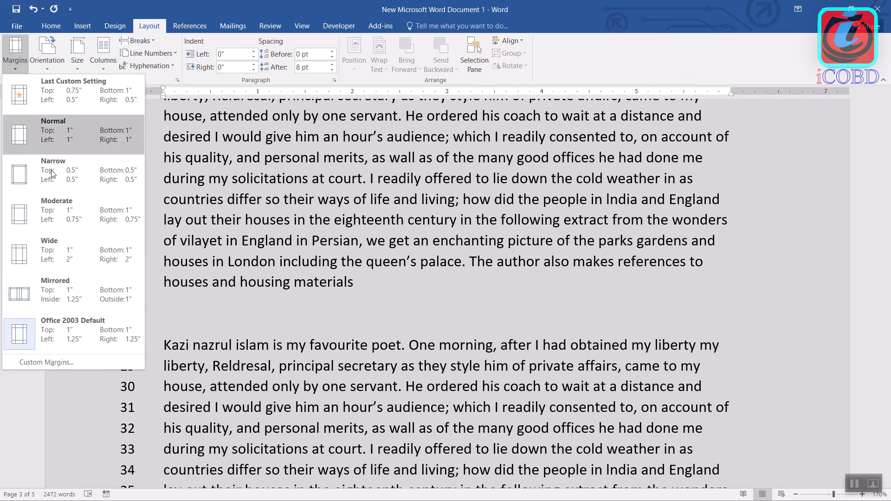
pyautogui.click(42, 416)
pyautogui.click(288, 135)
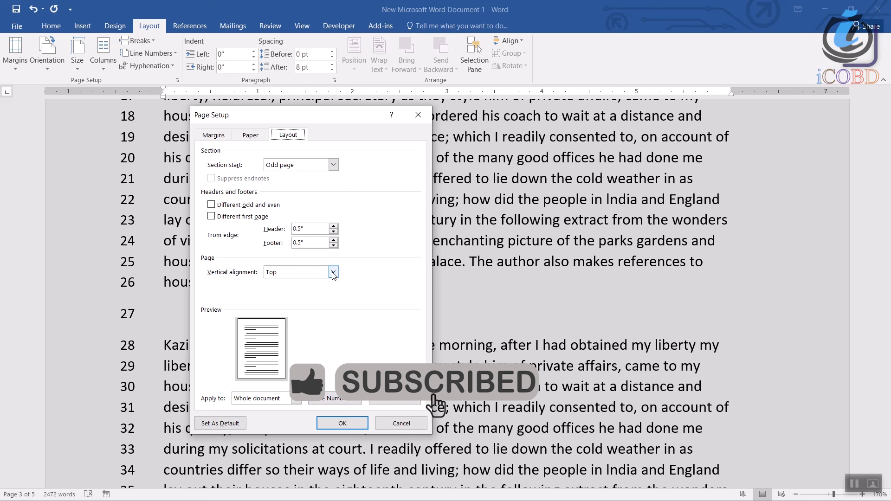
pyautogui.click(335, 399)
pyautogui.click(394, 198)
pyautogui.click(416, 303)
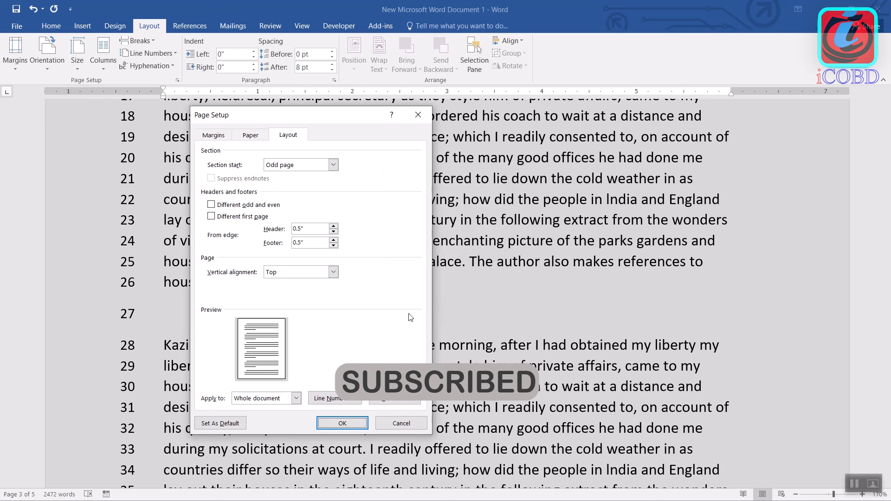
pyautogui.click(404, 399)
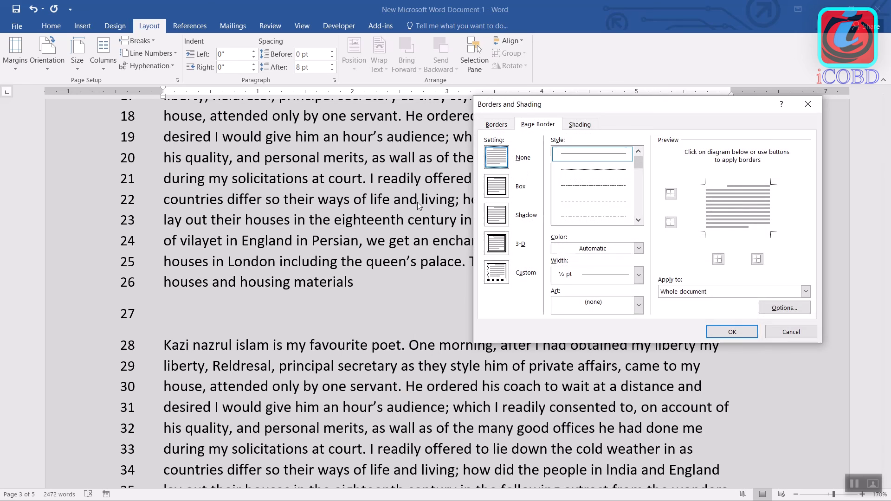
pyautogui.click(808, 105)
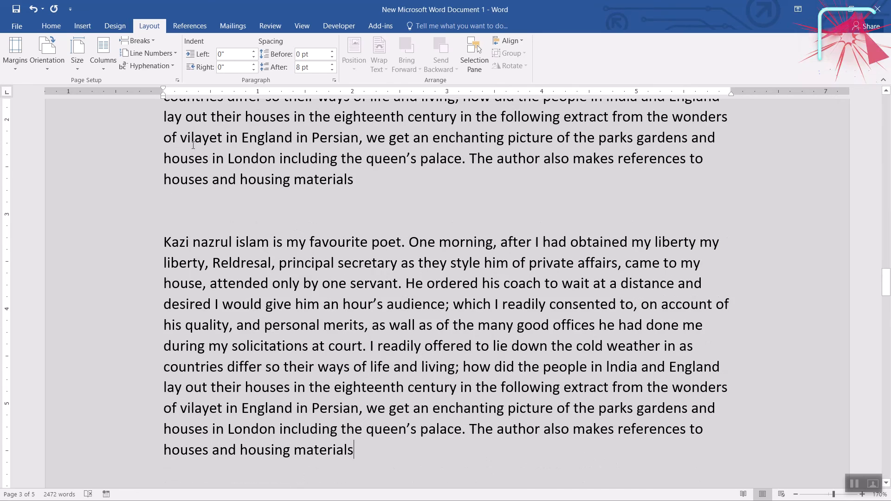
# Place the insertion point at the start of the first page's text and change the page orientation to Landscape.
pyautogui.scroll(20, 360, 242)
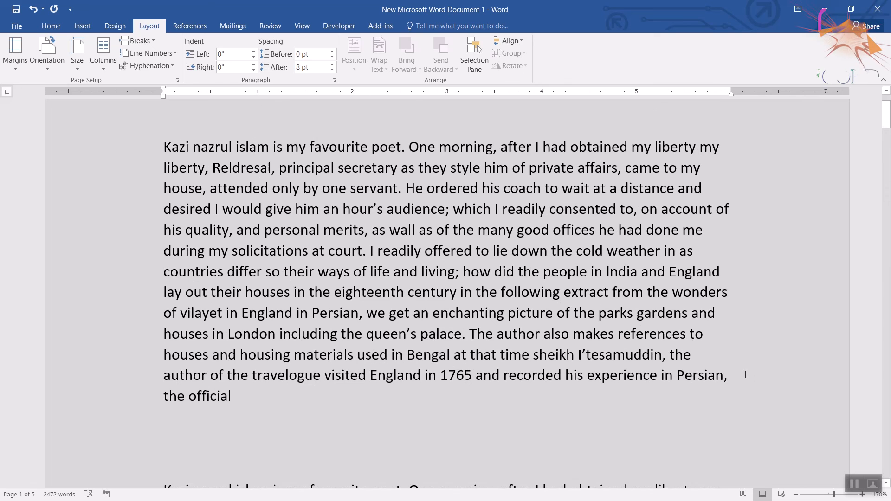
pyautogui.scroll(2, 408, 165)
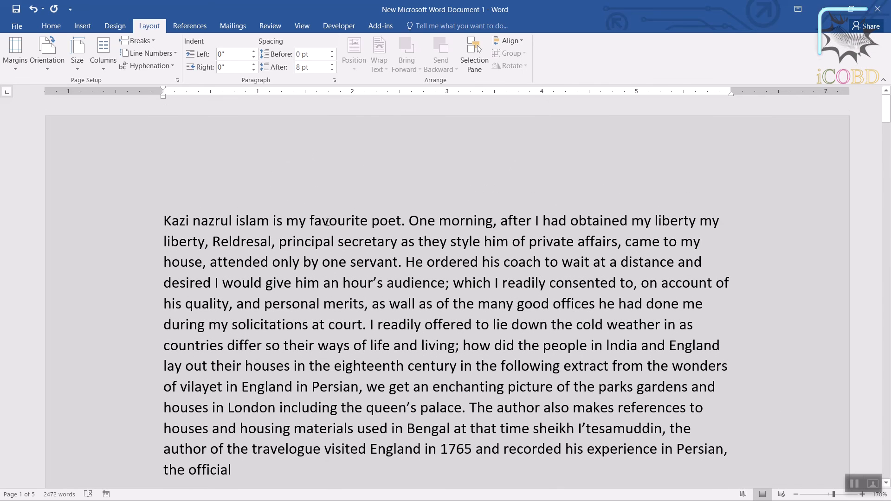
pyautogui.click(164, 221)
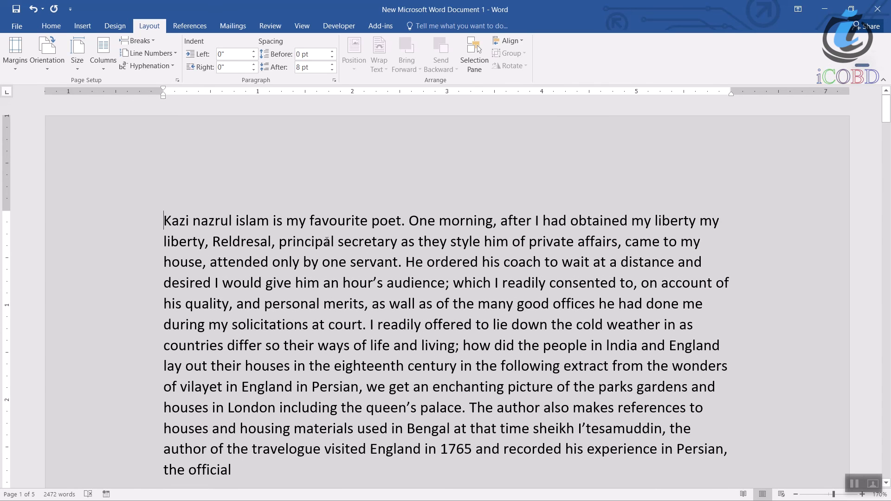
pyautogui.click(50, 73)
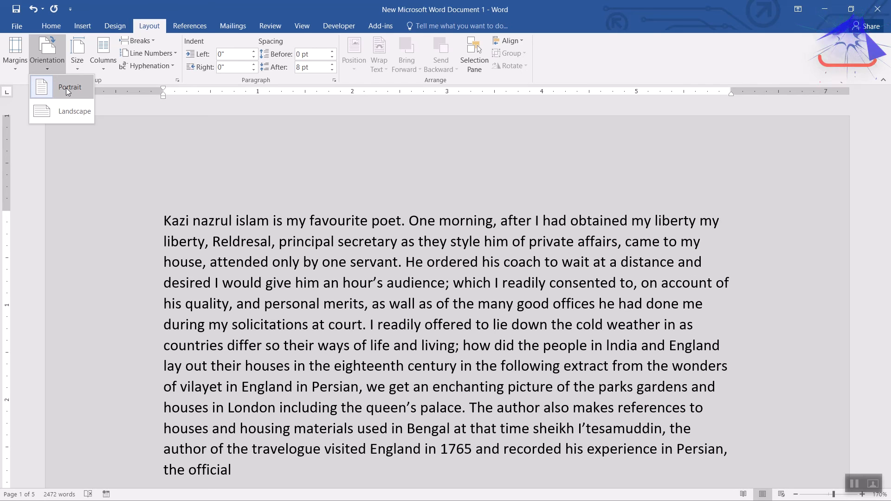
pyautogui.click(65, 109)
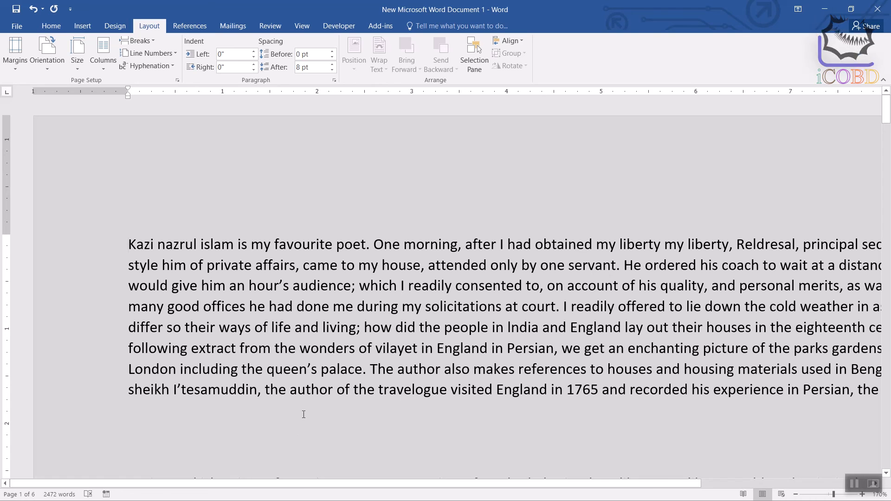
pyautogui.moveTo(284, 485); pyautogui.dragTo(344, 493)
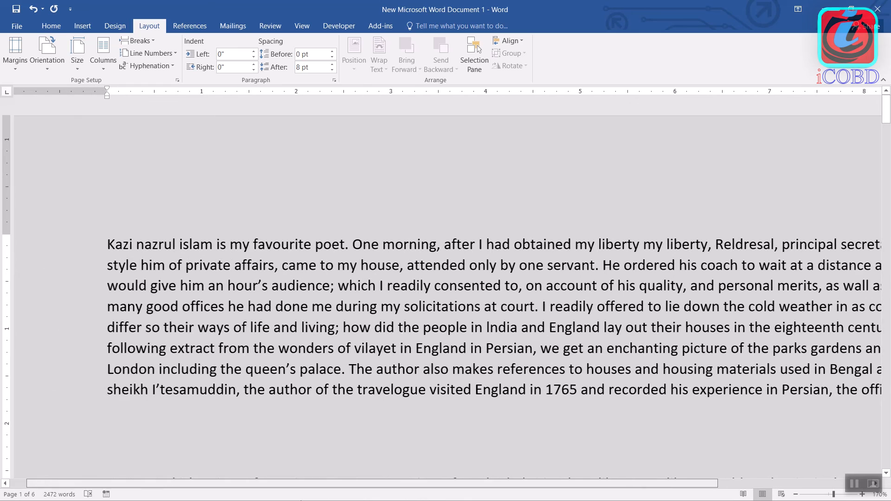